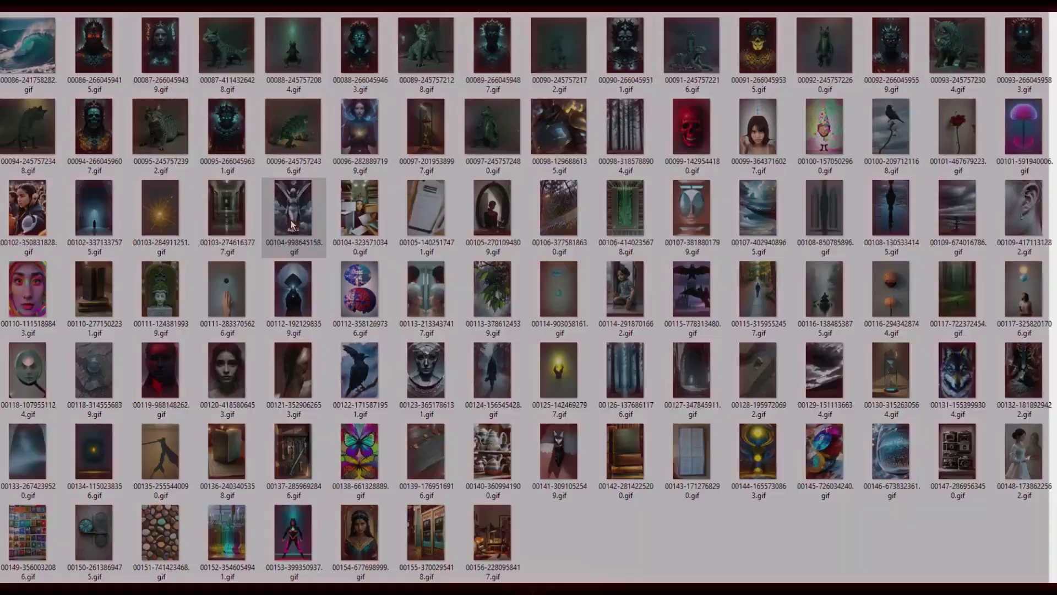
double_click(292, 224)
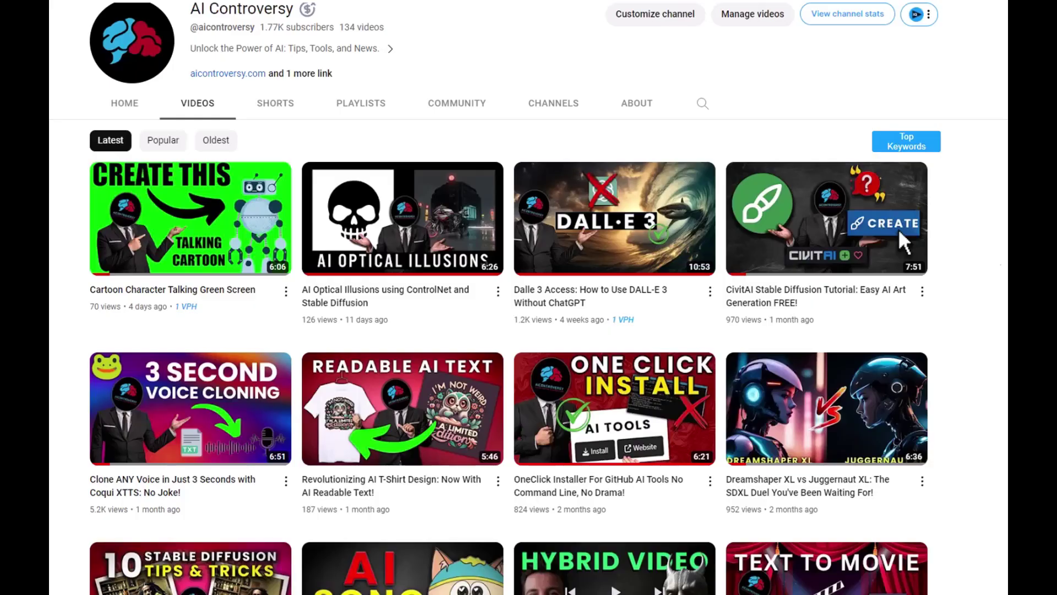
mouse_move(613, 493)
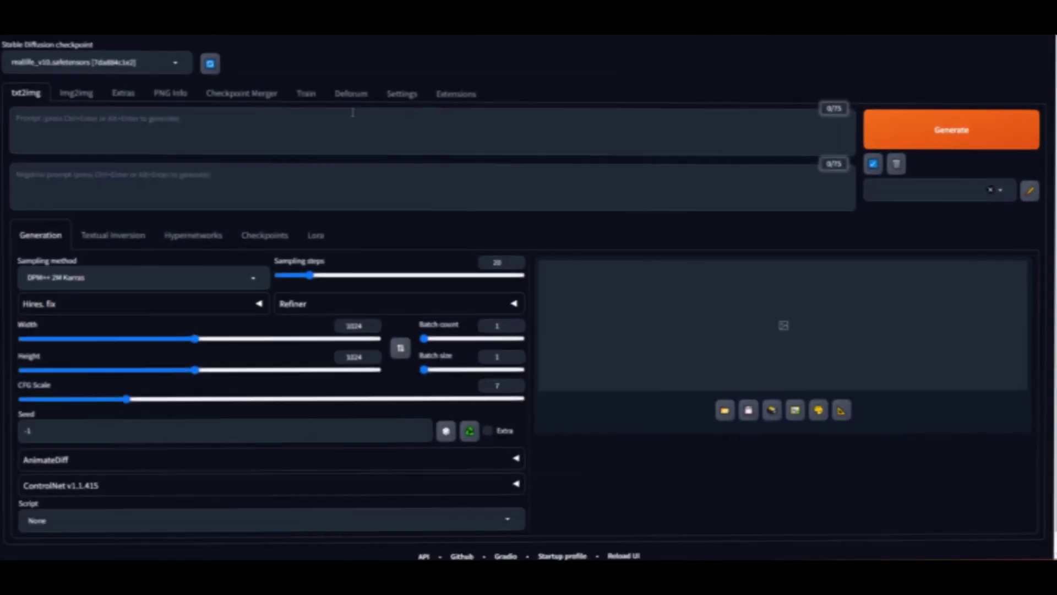
Search the available Stable Diffusion extensions for "prompt travel" and return to the list of installed extensions
left_click(453, 96)
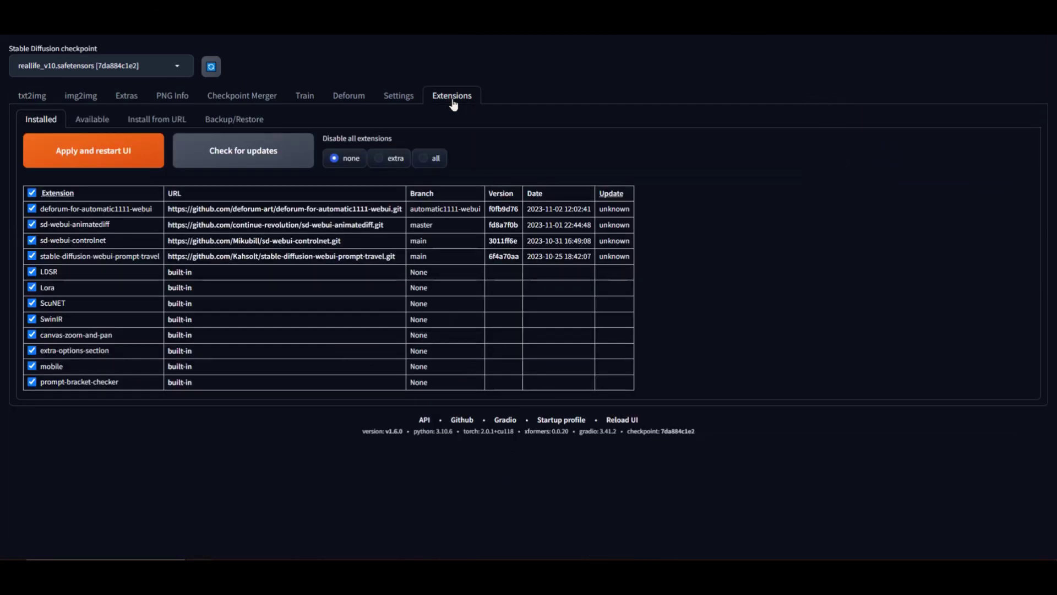
left_click(92, 121)
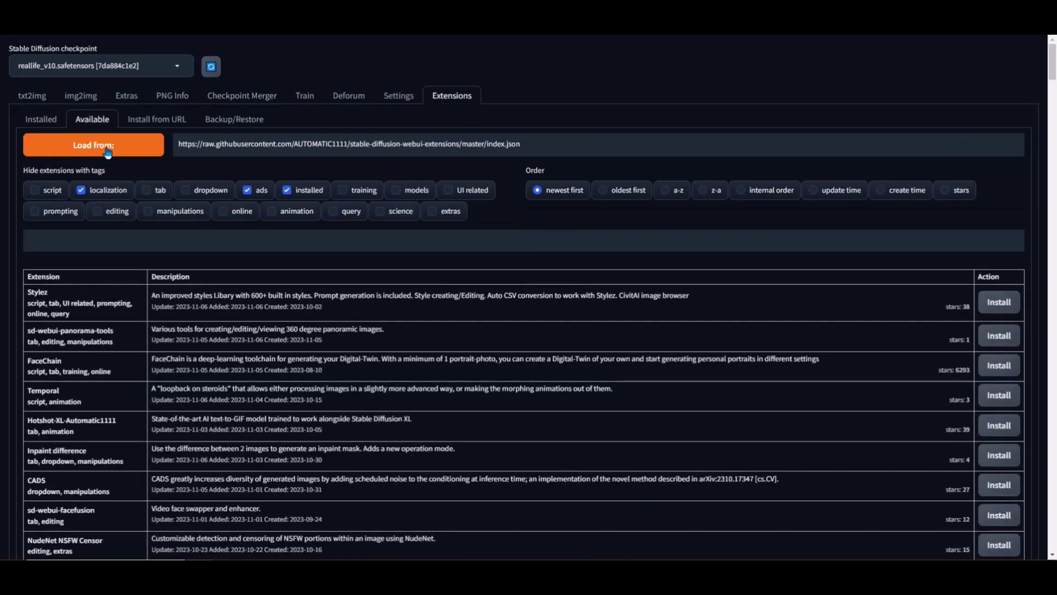
left_click(79, 240)
type("prompt trave")
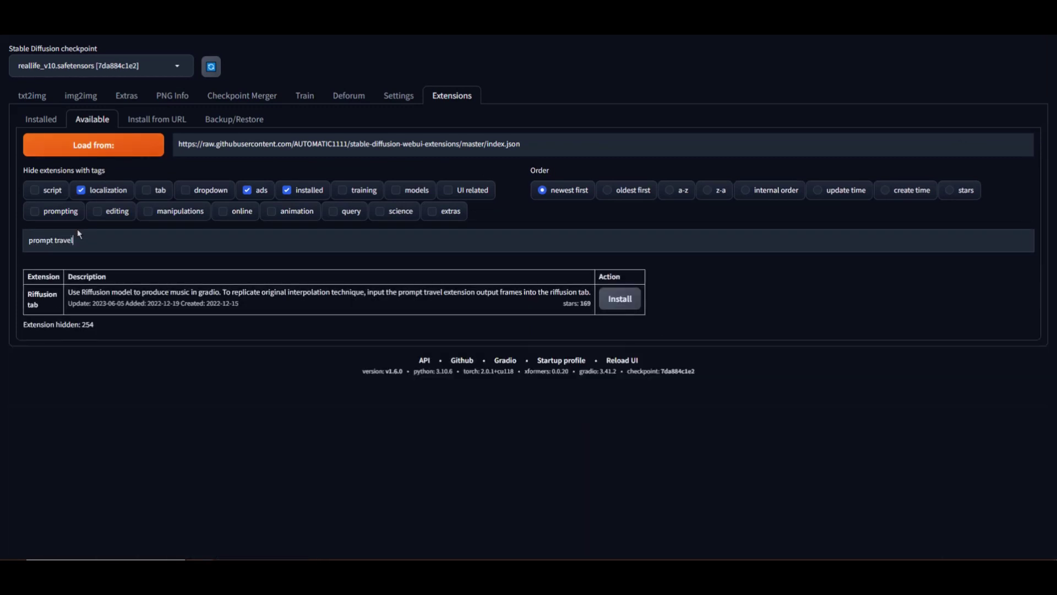
type("l")
left_click(41, 119)
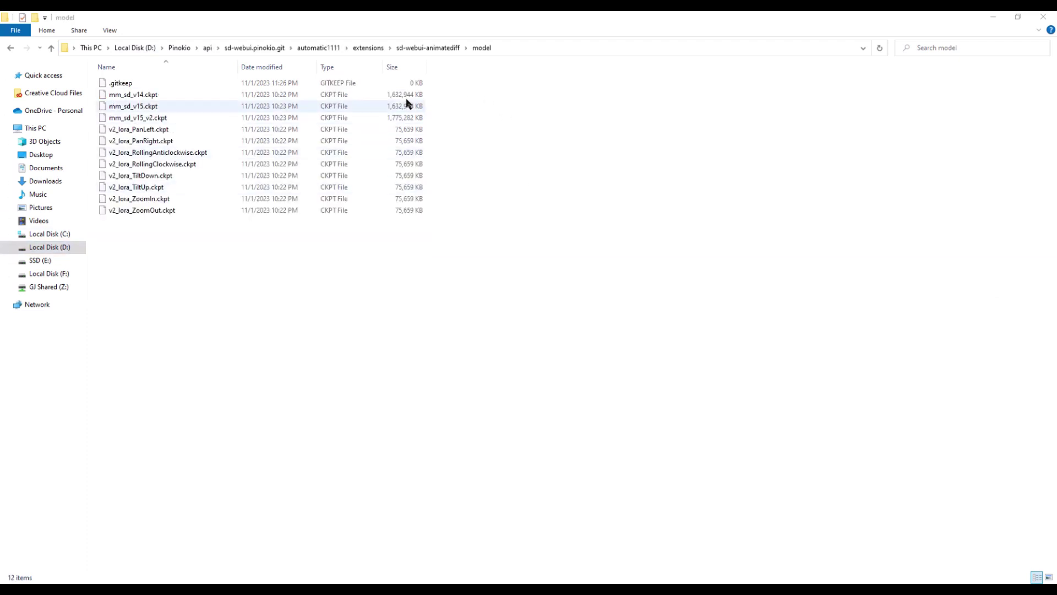
Switch to Pinokio and launch Stable Diffusion web UI
left_click(523, 48)
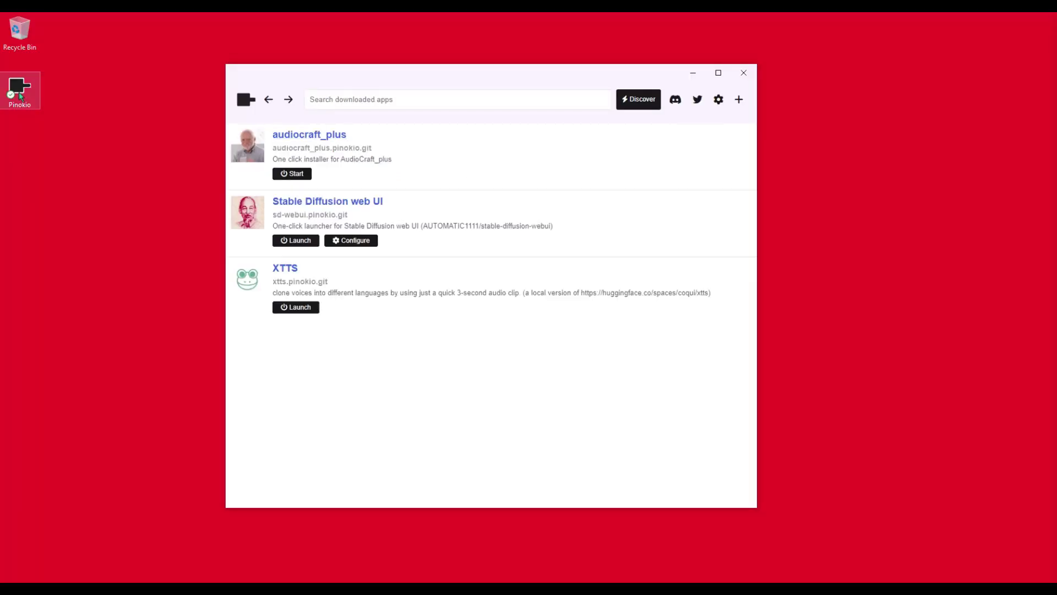
left_click(302, 241)
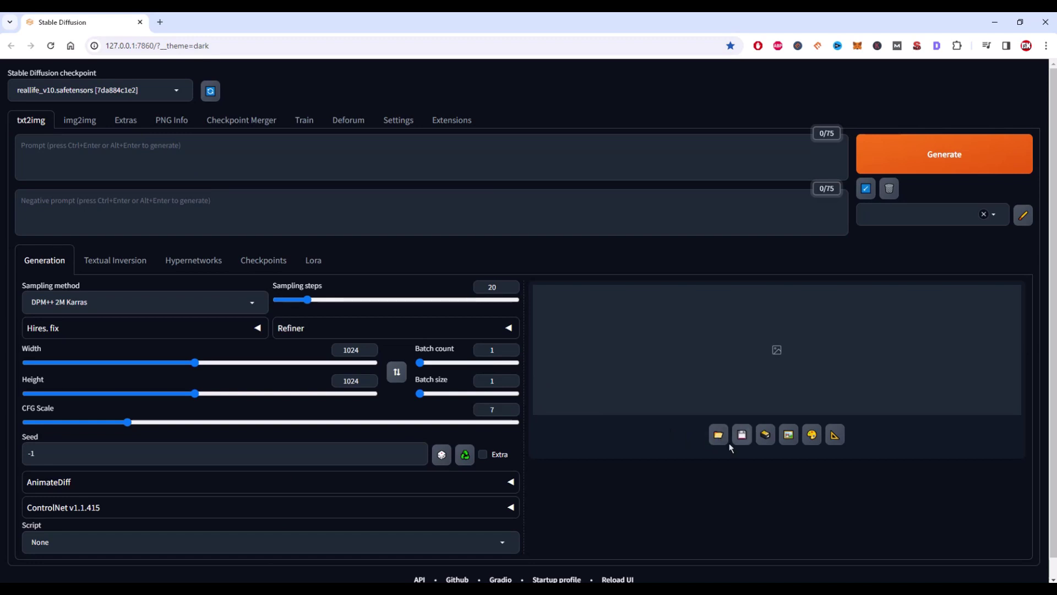
Open the txt2img-images output folder and go through automatic1111 to the model folder of the sd-webui-animatediff extension
left_click(725, 441)
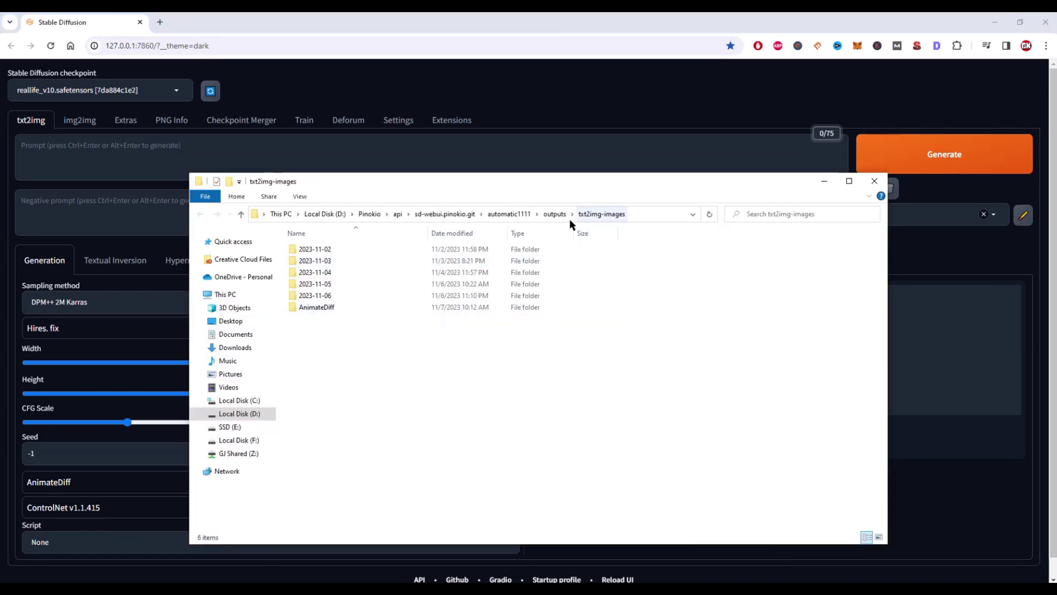
left_click(646, 213)
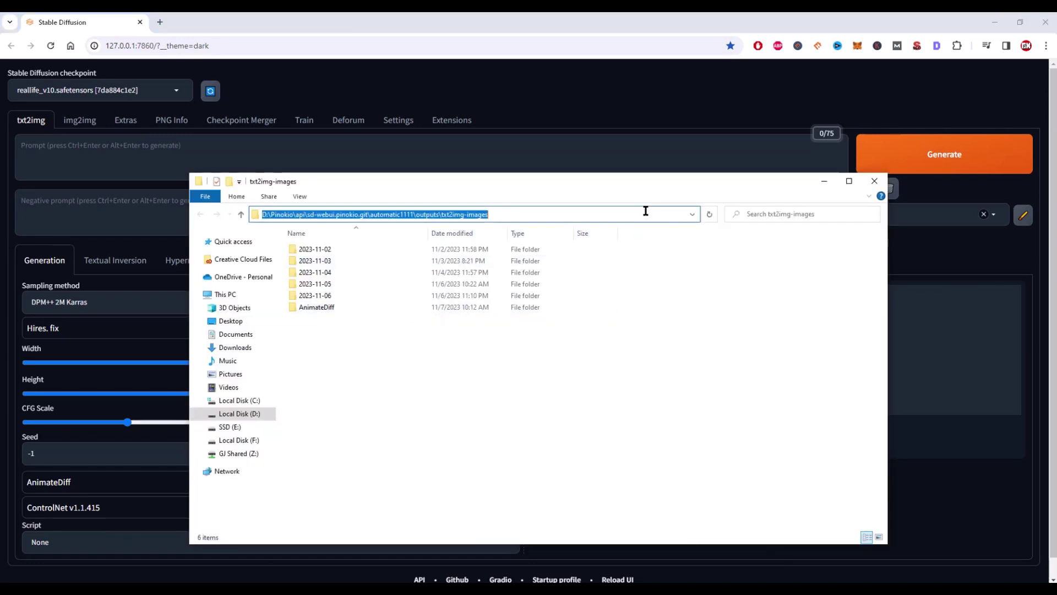
left_click(467, 392)
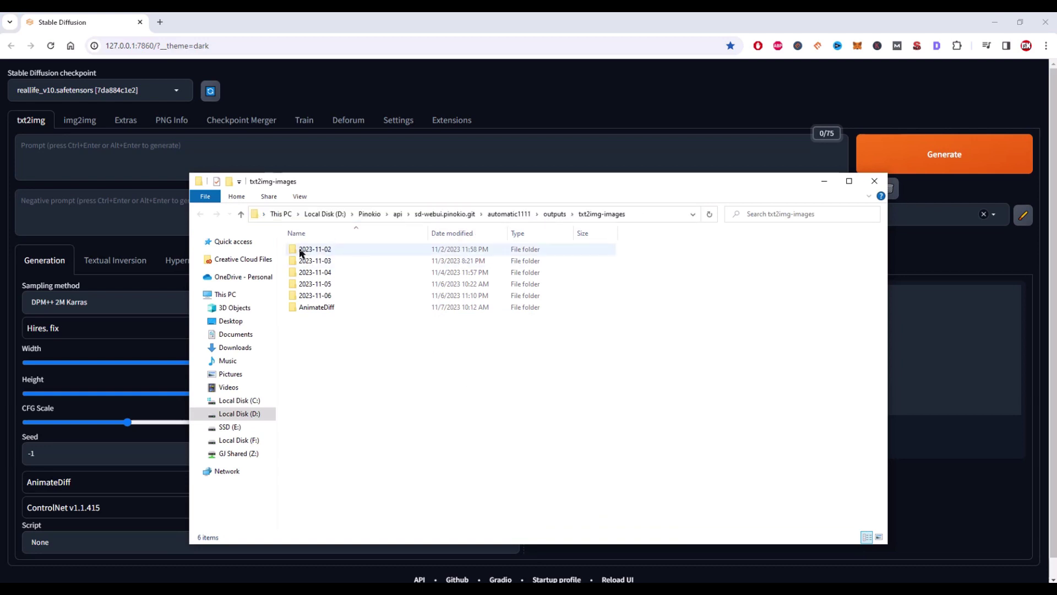
left_click(553, 214)
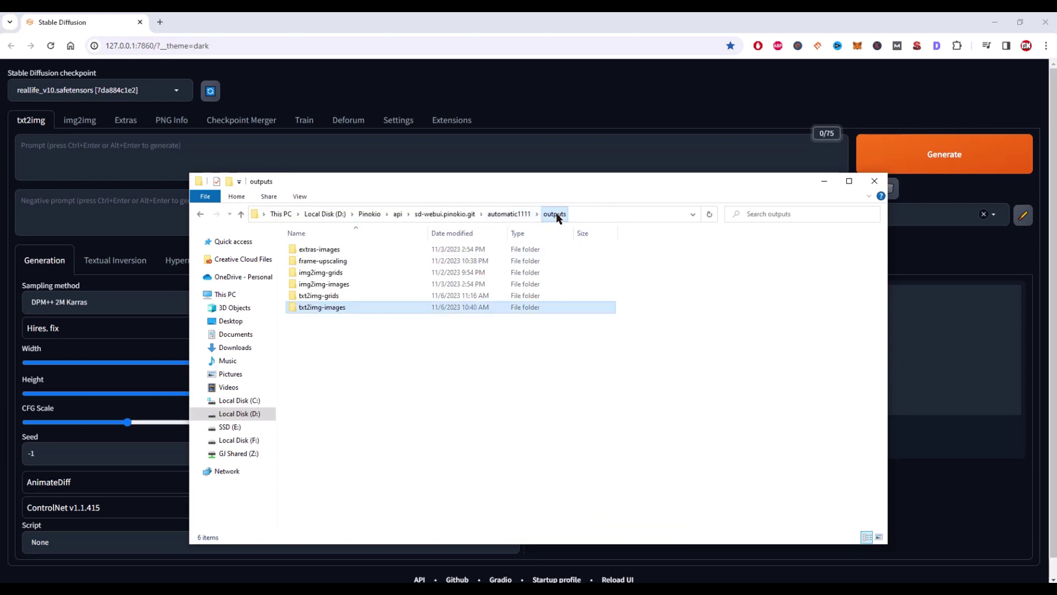
left_click(509, 213)
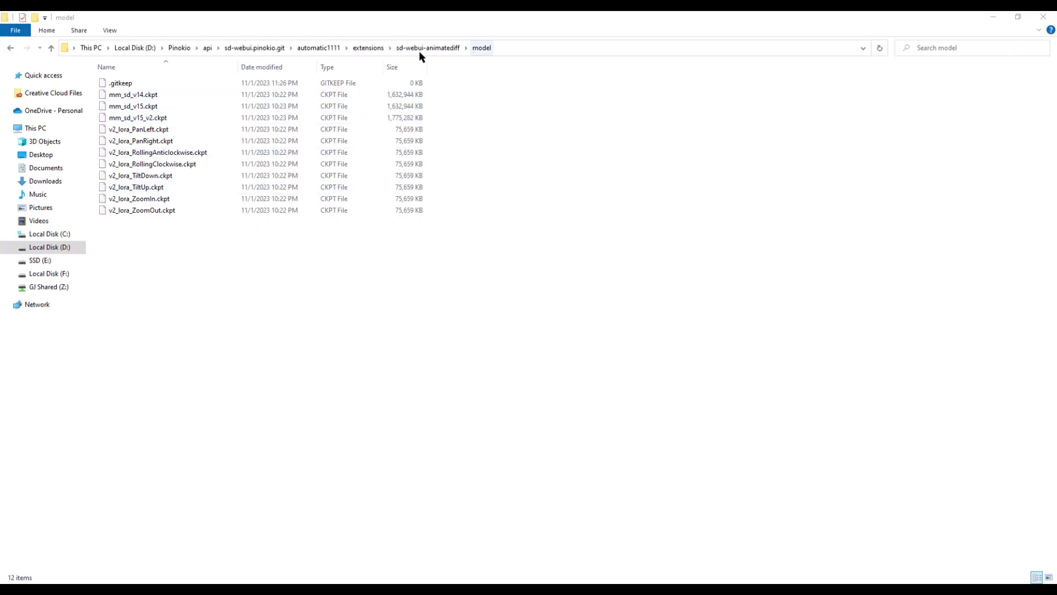
left_click(498, 47)
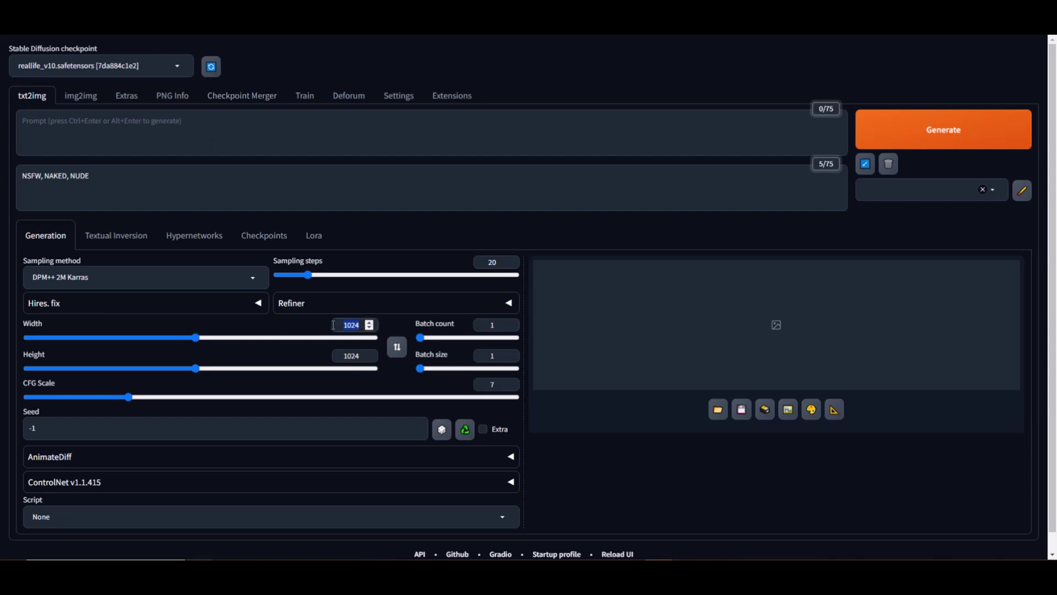
Set the image width to 512 and the height to 768
type("5")
key("Tab")
key("Tab")
type("768")
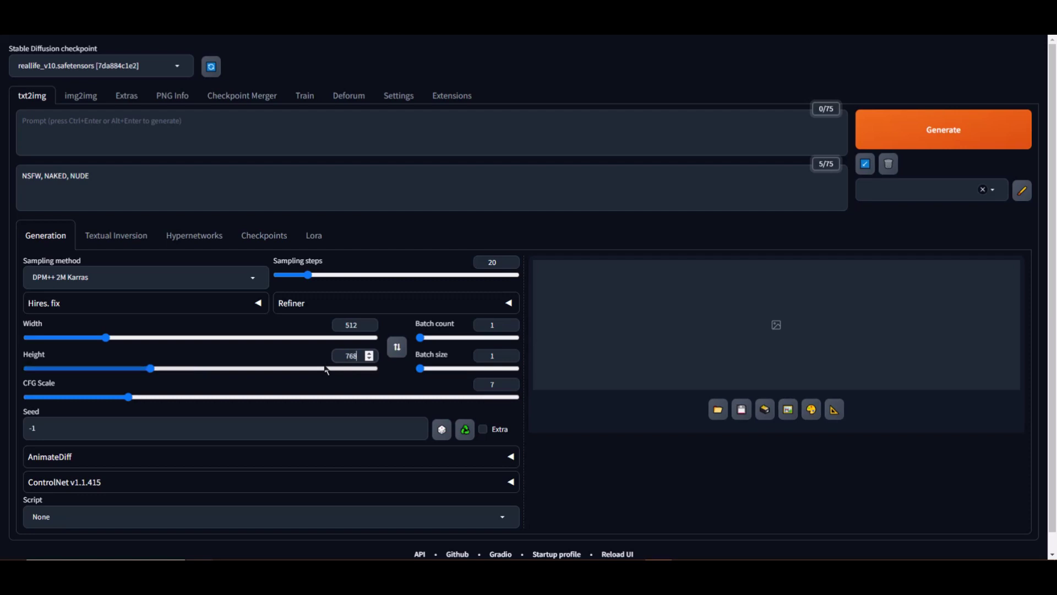
Try out the Prompt Travel script and reset the script to None
scroll(381, 359, "down", 1)
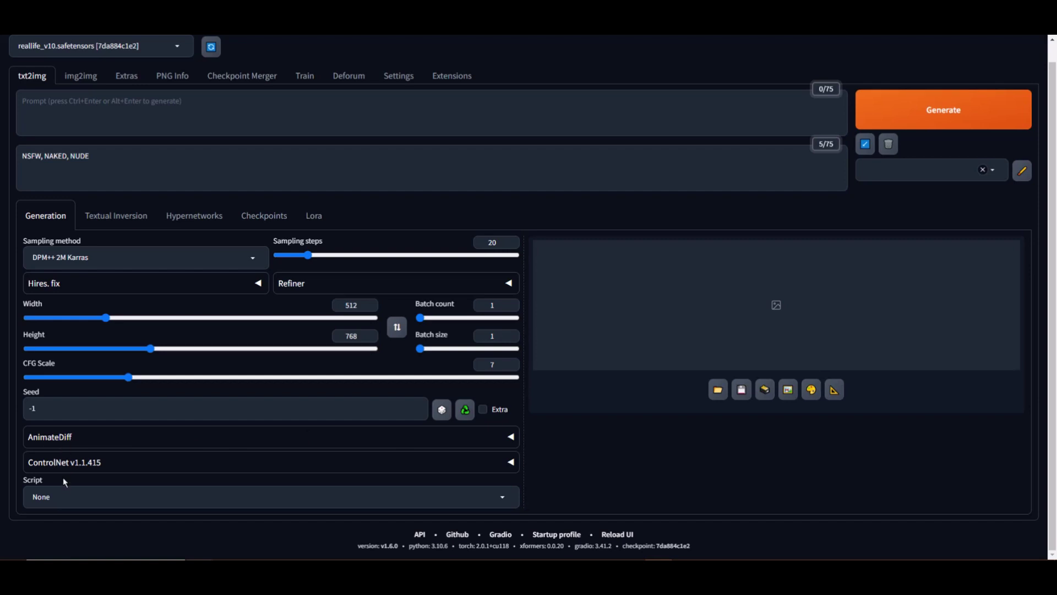
left_click(50, 499)
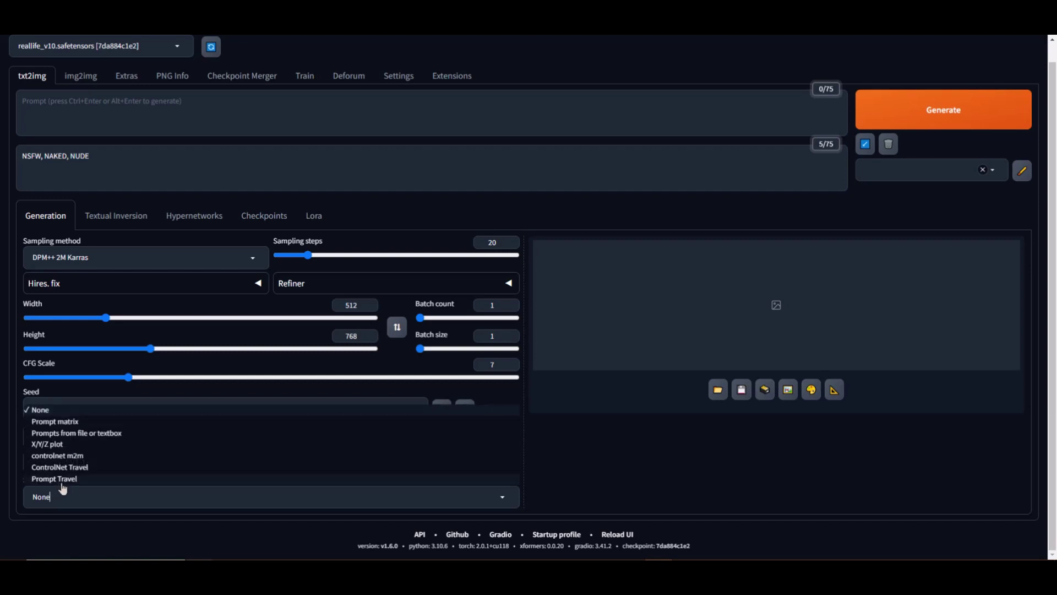
left_click(53, 479)
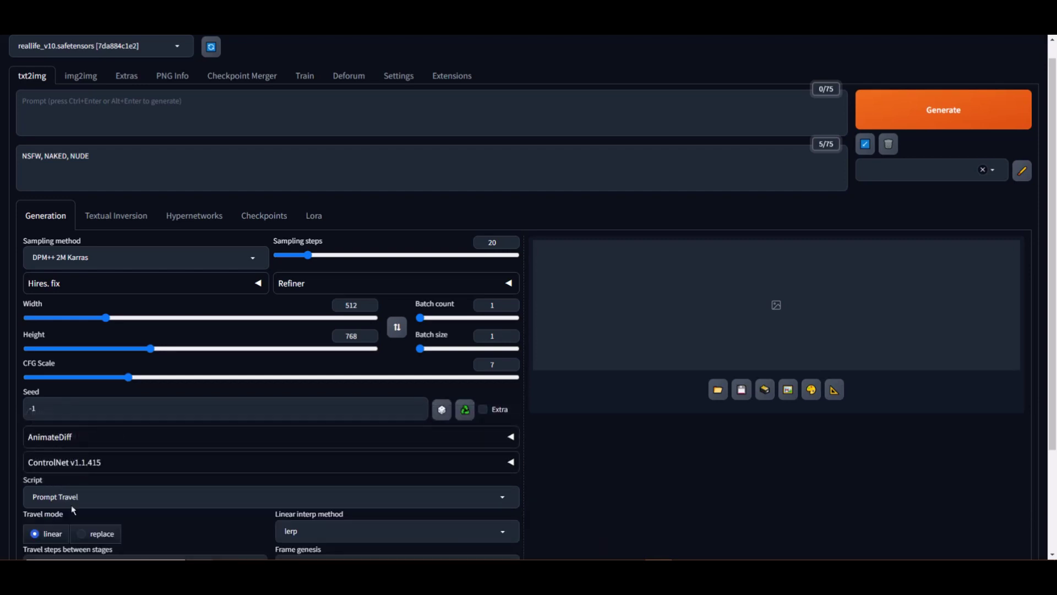
left_click(77, 497)
left_click(41, 409)
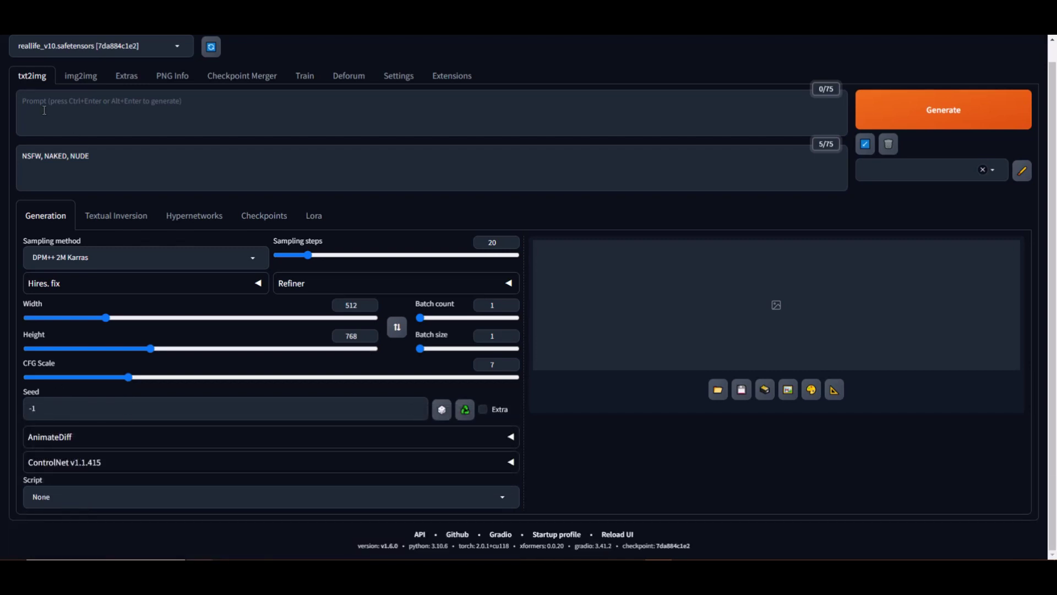
scroll(191, 275, "up", 1)
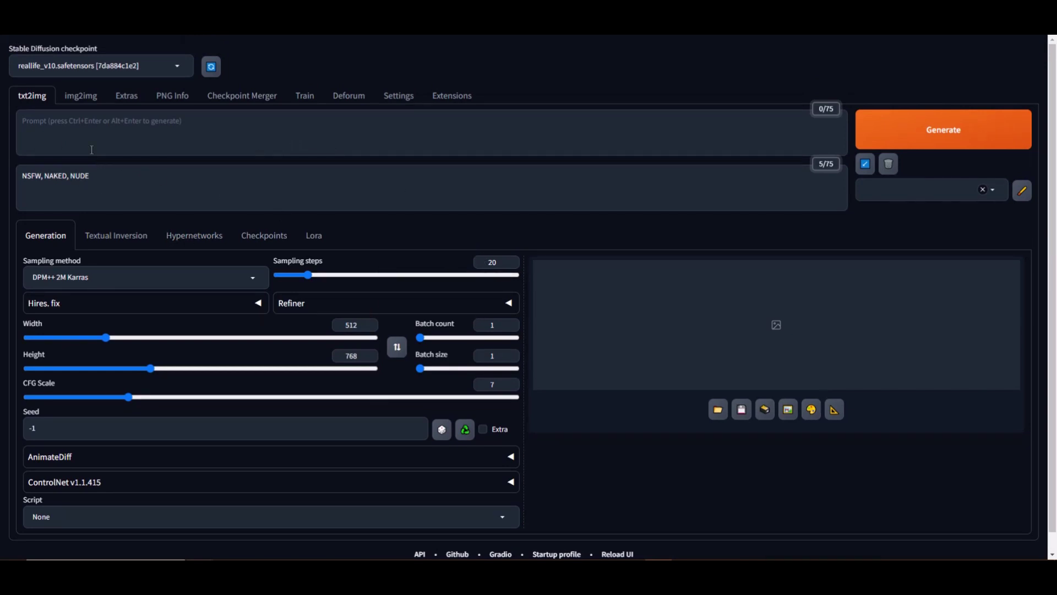
left_click(76, 128)
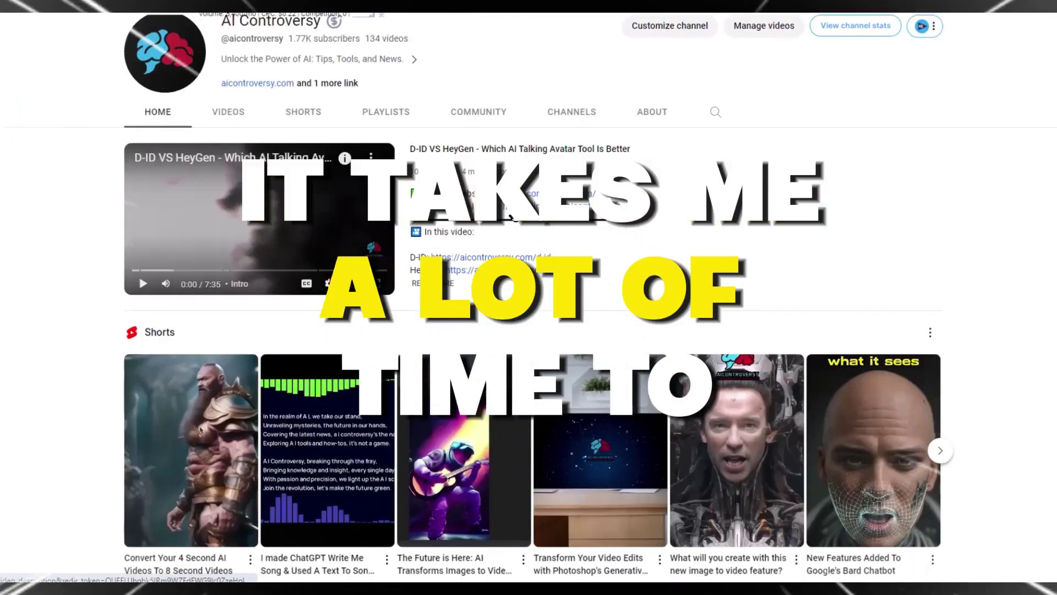
Look through the AI Controversy channel's home page and the AI tools listed on its Linktree page
scroll(652, 152, "down", 10)
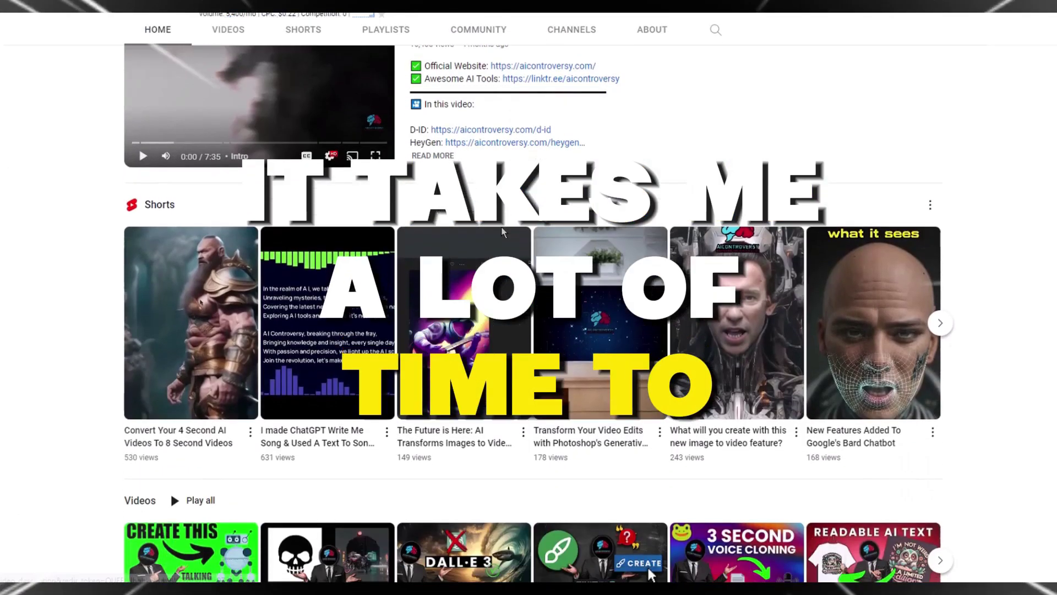
scroll(652, 150, "down", 8)
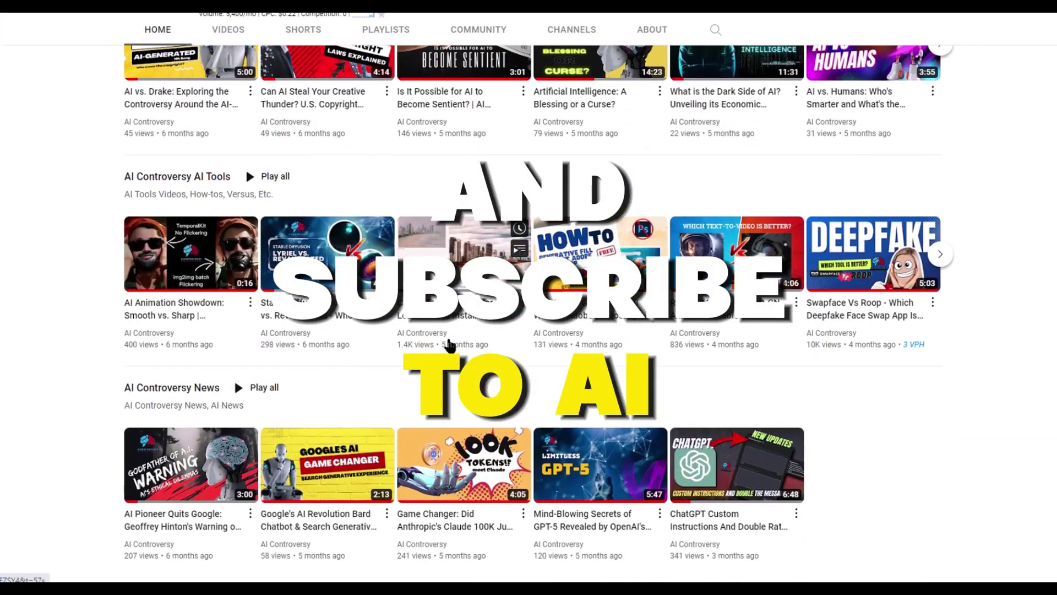
scroll(436, 278, "up", 6)
scroll(436, 278, "up", 12)
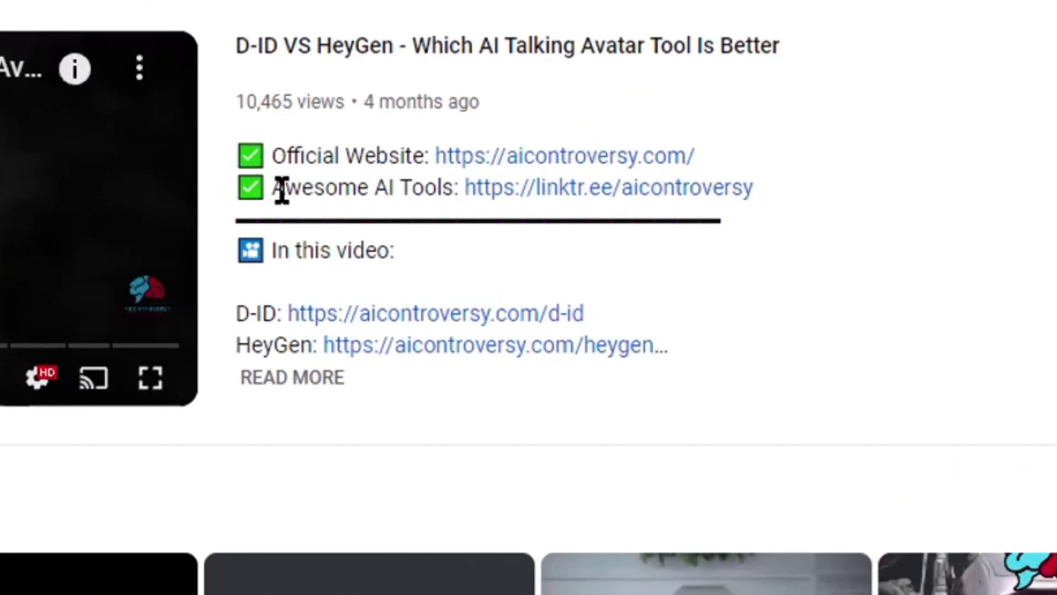
left_click_drag(428, 254, 499, 254)
left_click(498, 253)
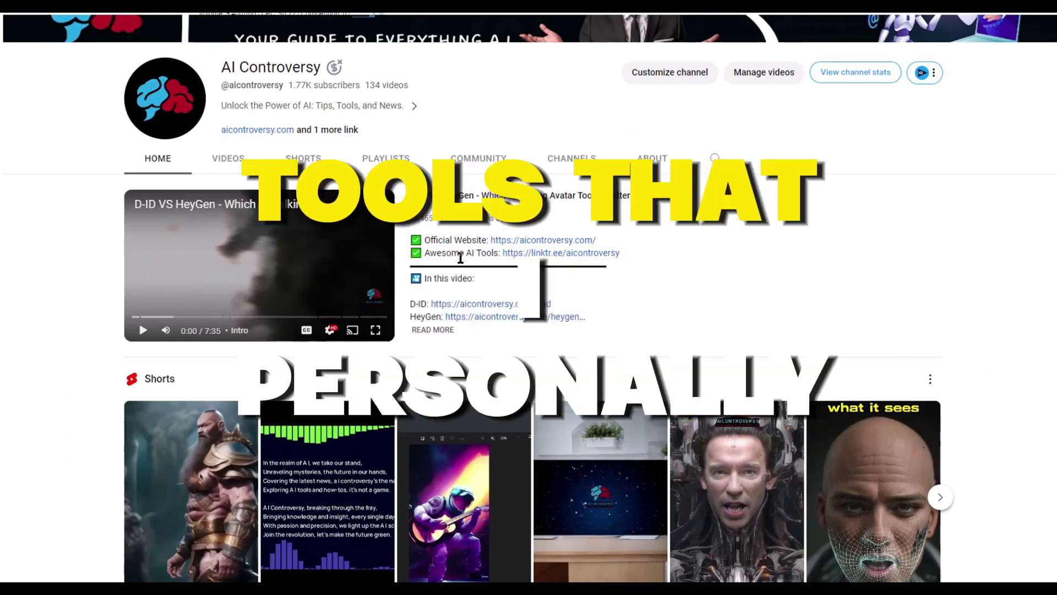
left_click(571, 258)
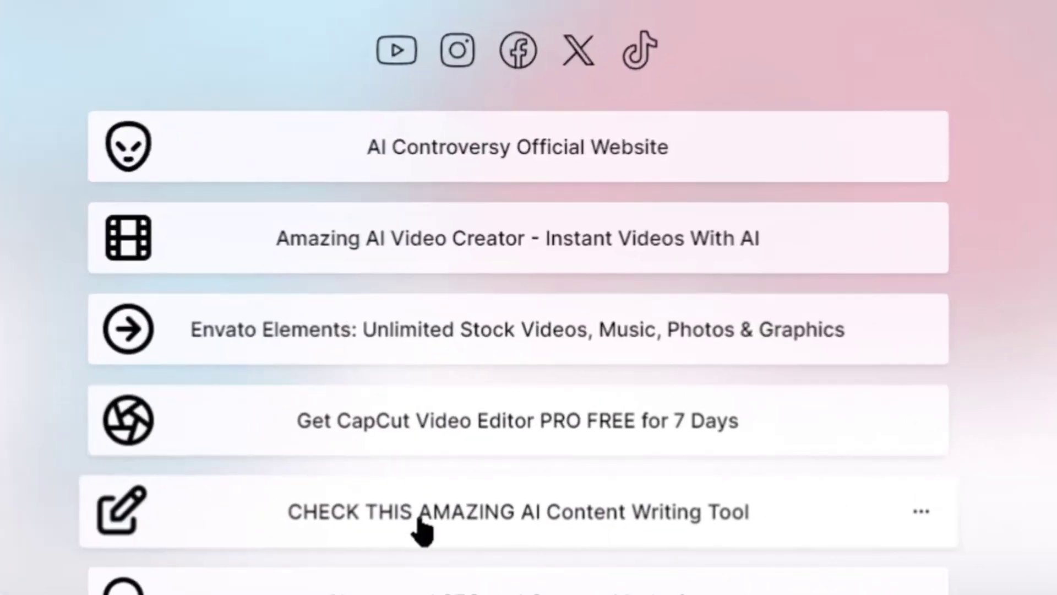
scroll(471, 492, "down", 3)
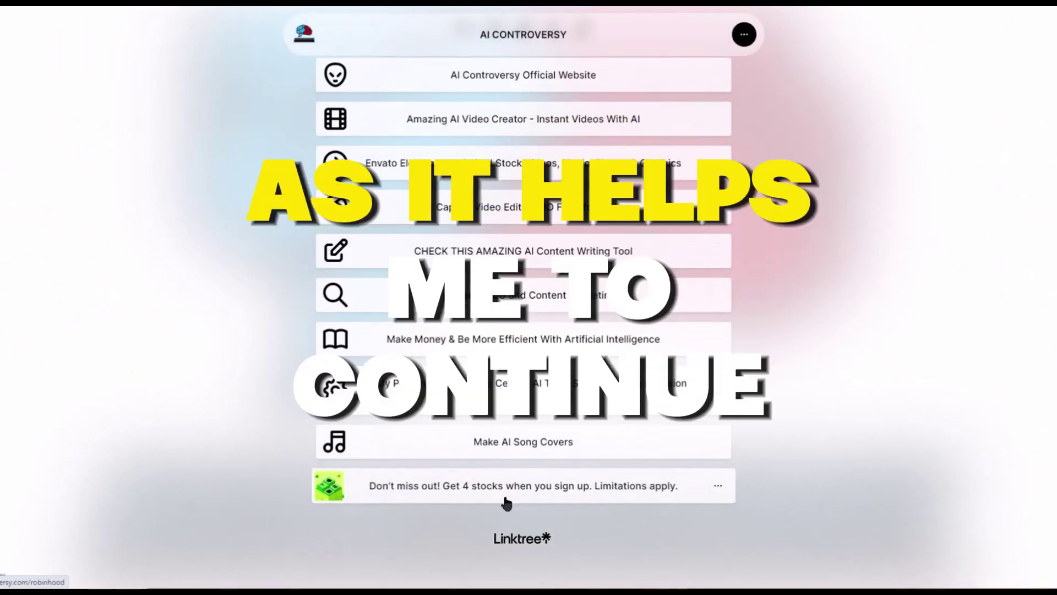
scroll(880, 196, "up", 3)
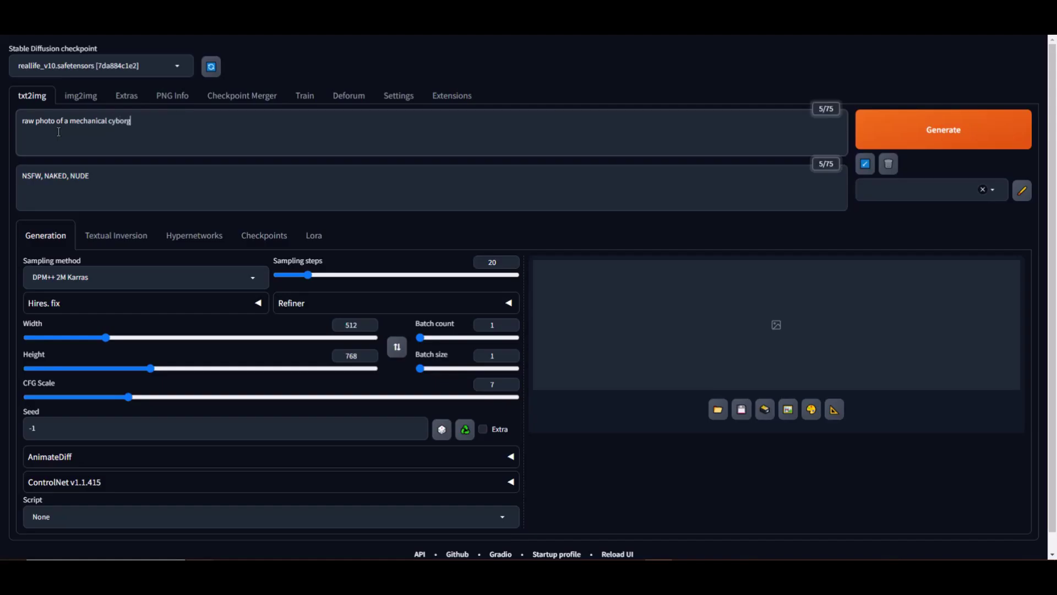
Generate an image from the prompt "raw photo of a mechanical cyborg" and view it enlarged
left_click(945, 142)
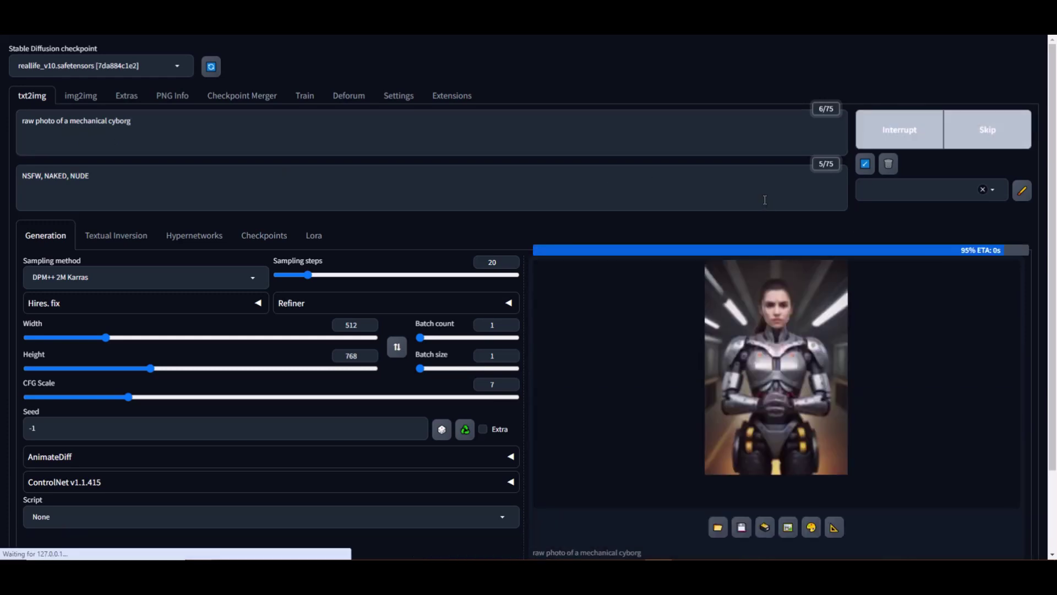
left_click(736, 383)
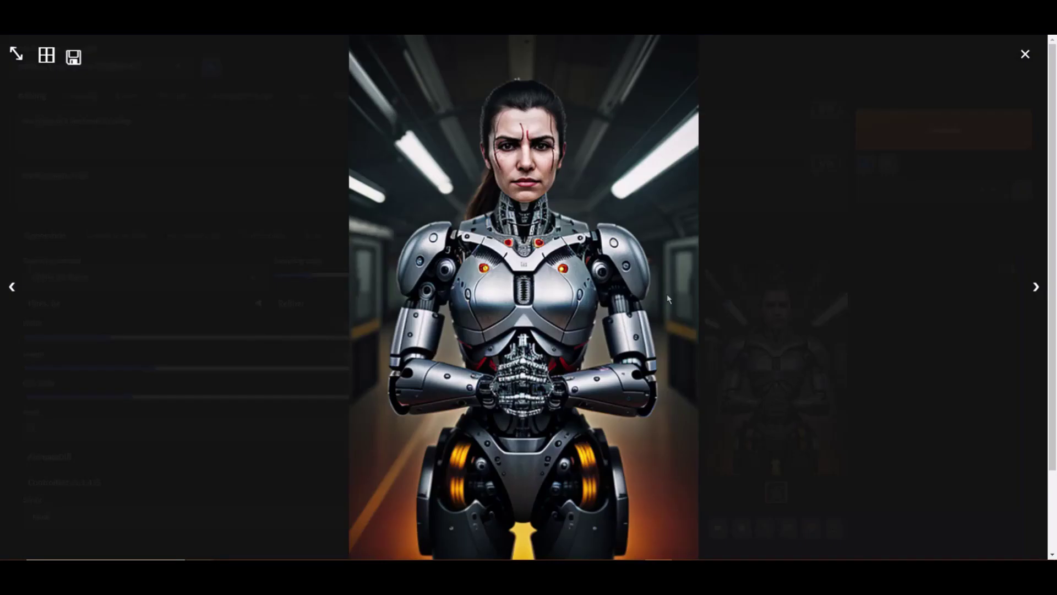
left_click(1024, 57)
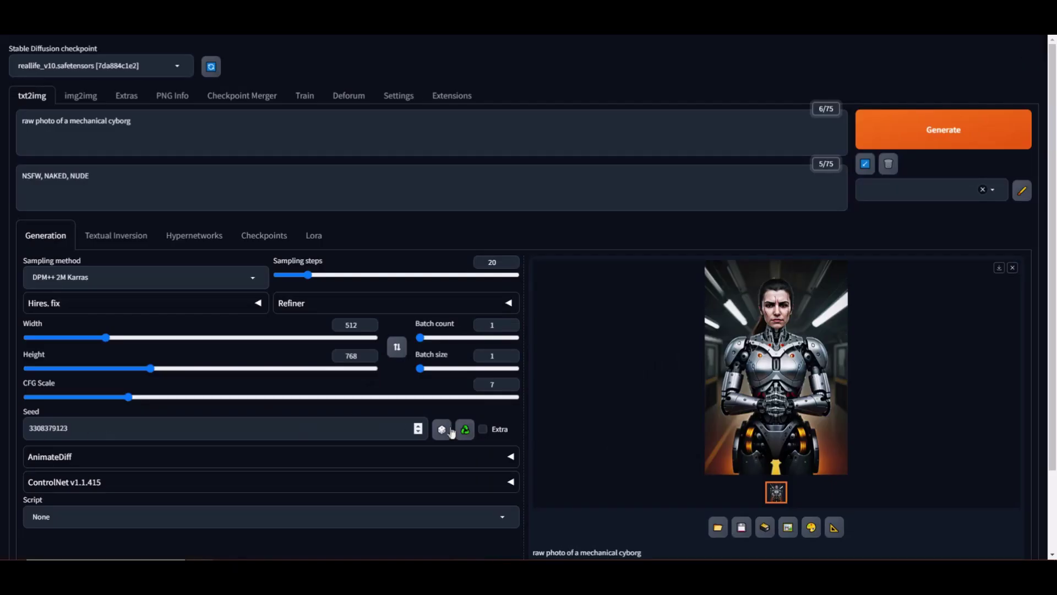
Enable AnimateDiff and set its number of frames to 24
scroll(88, 437, "down", 2)
left_click(64, 362)
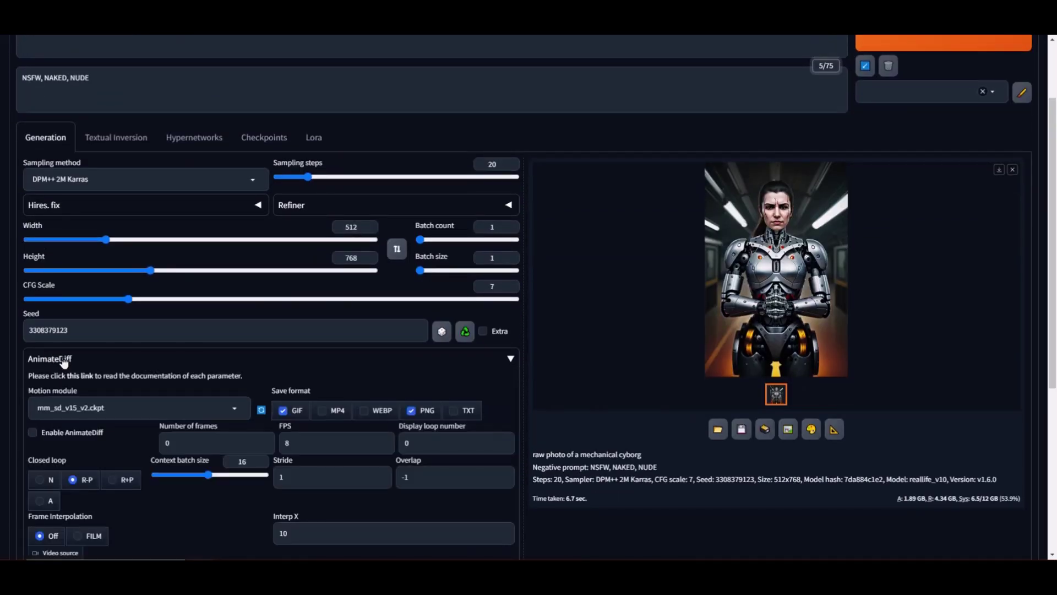
scroll(74, 379, "down", 1)
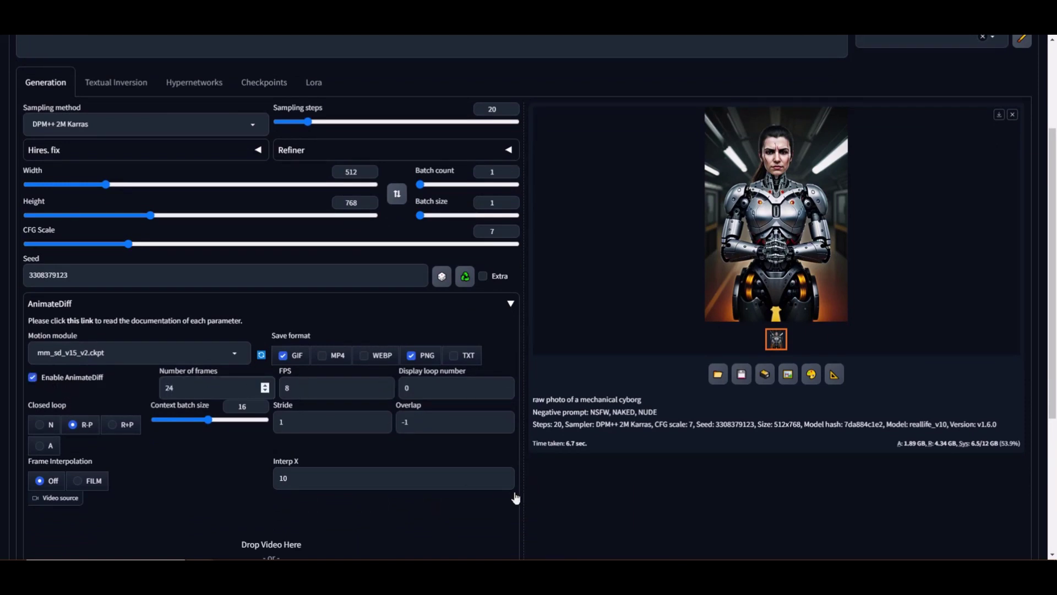
Generate the animated version of the mechanical cyborg and view the result enlarged
scroll(683, 484, "up", 3)
left_click(947, 134)
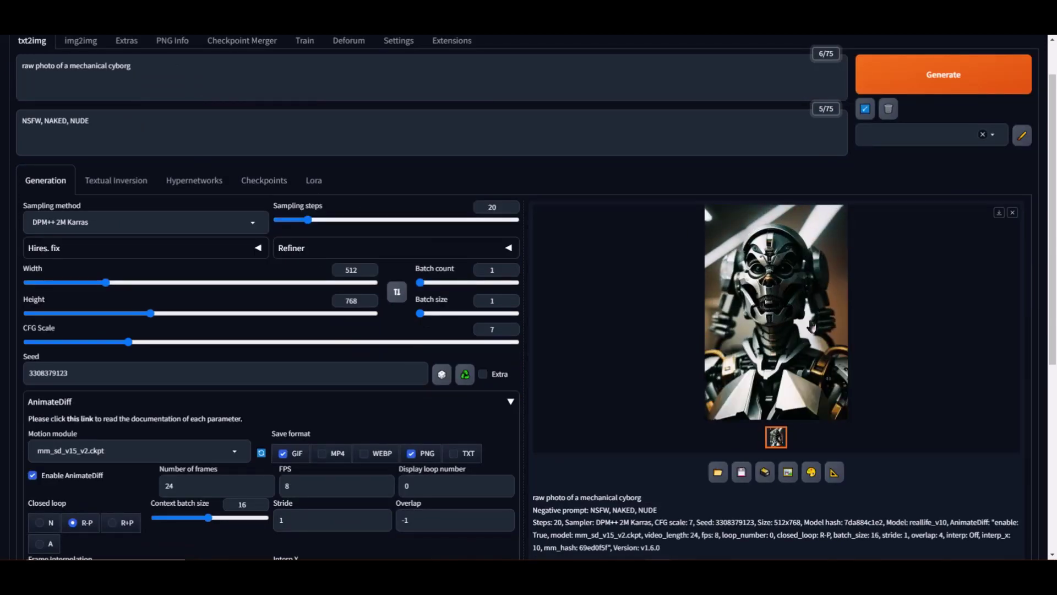
left_click(811, 322)
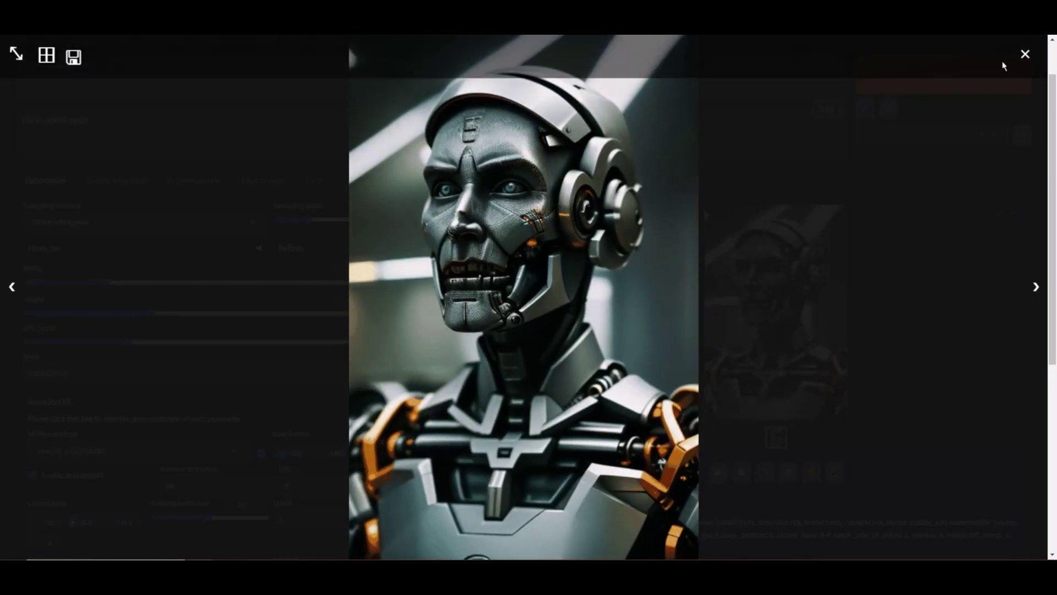
Close the enlarged animation and review the seed and AnimateDiff settings used for it
left_click(1026, 55)
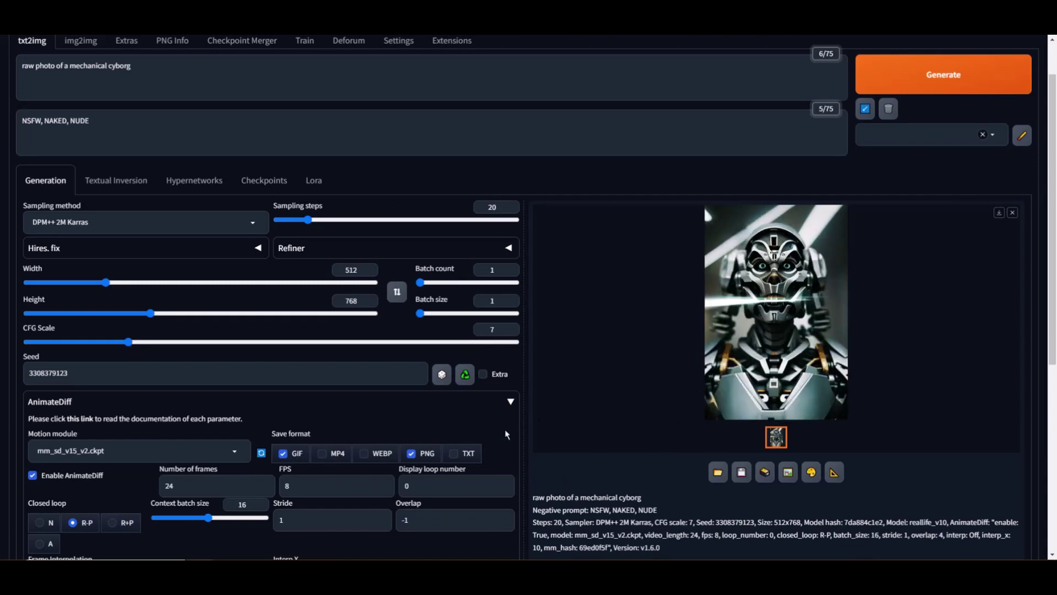
scroll(507, 428, "down", 3)
scroll(569, 440, "up", 3)
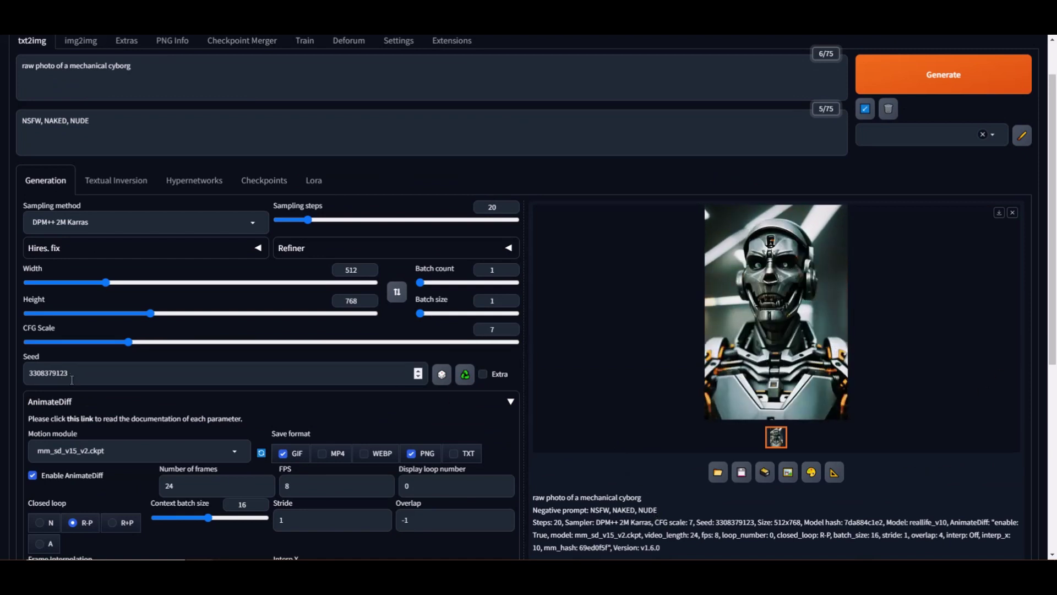
scroll(400, 497, "down", 2)
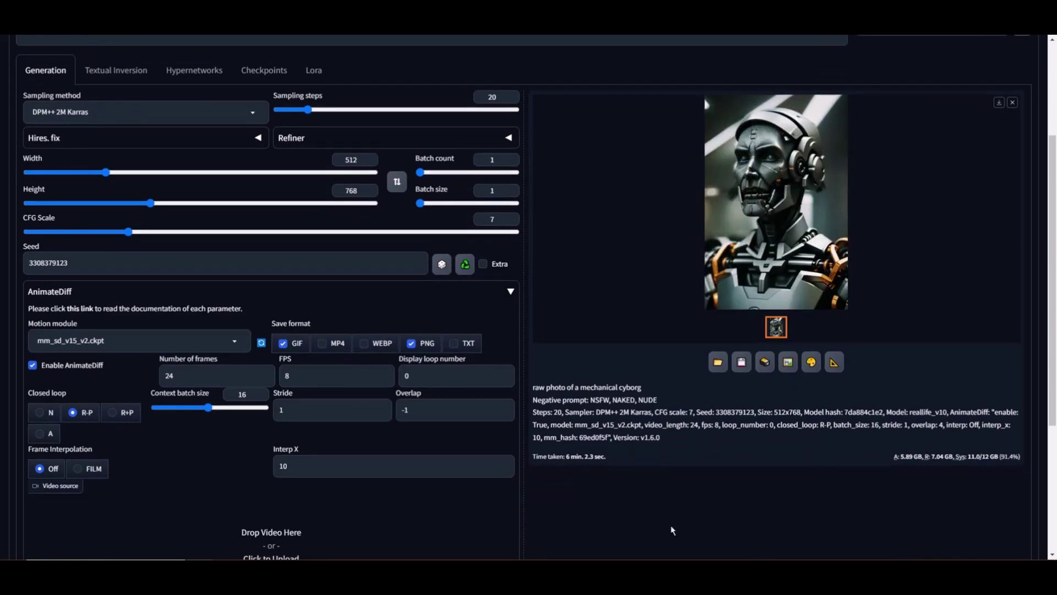
scroll(437, 503, "down", 2)
scroll(672, 525, "up", 2)
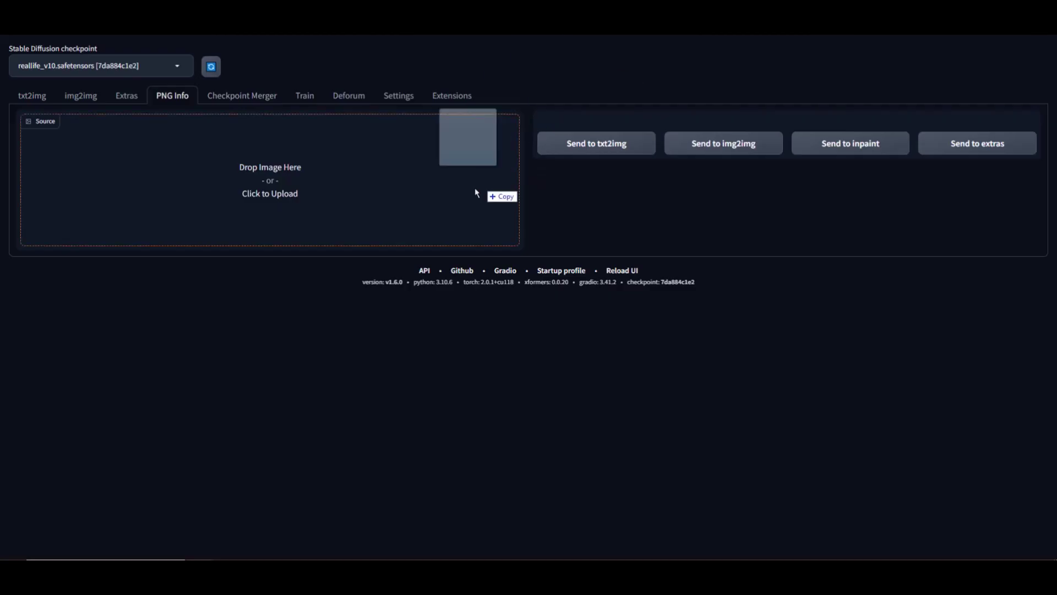
Load the original mechanical cyborg image into PNG Info and send it with its parameters to img2img
left_click_drag(475, 193, 347, 209)
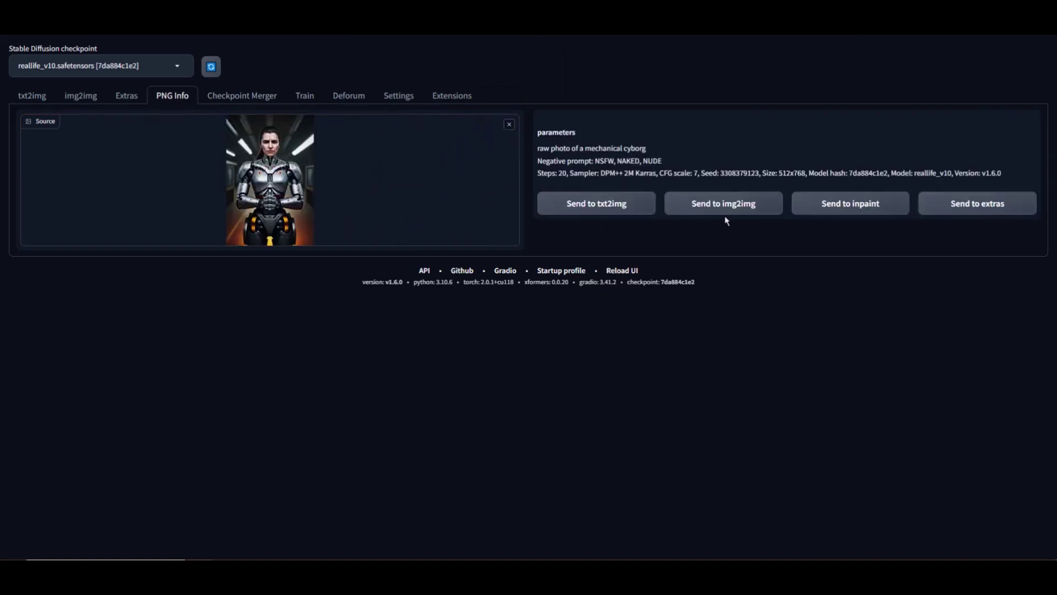
left_click(747, 210)
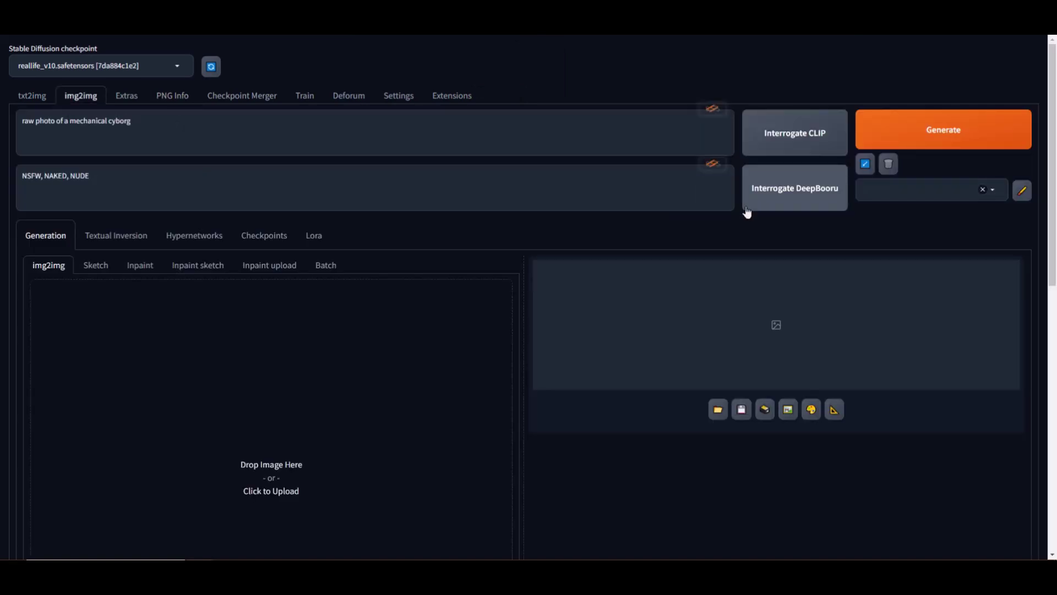
scroll(309, 229, "down", 8)
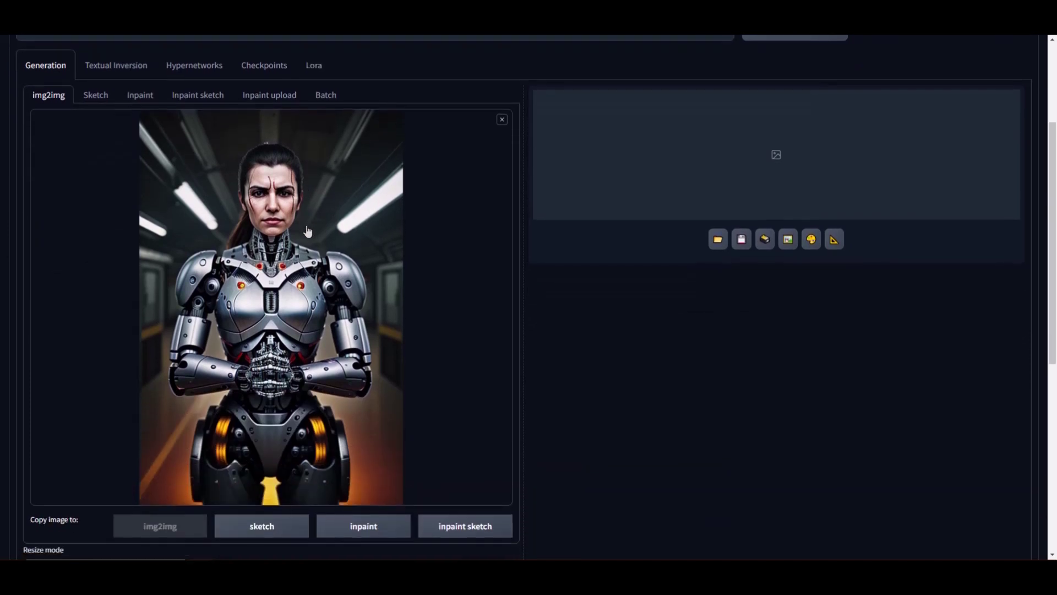
Set the img2img denoising strength to 0.5
scroll(390, 297, "down", 2)
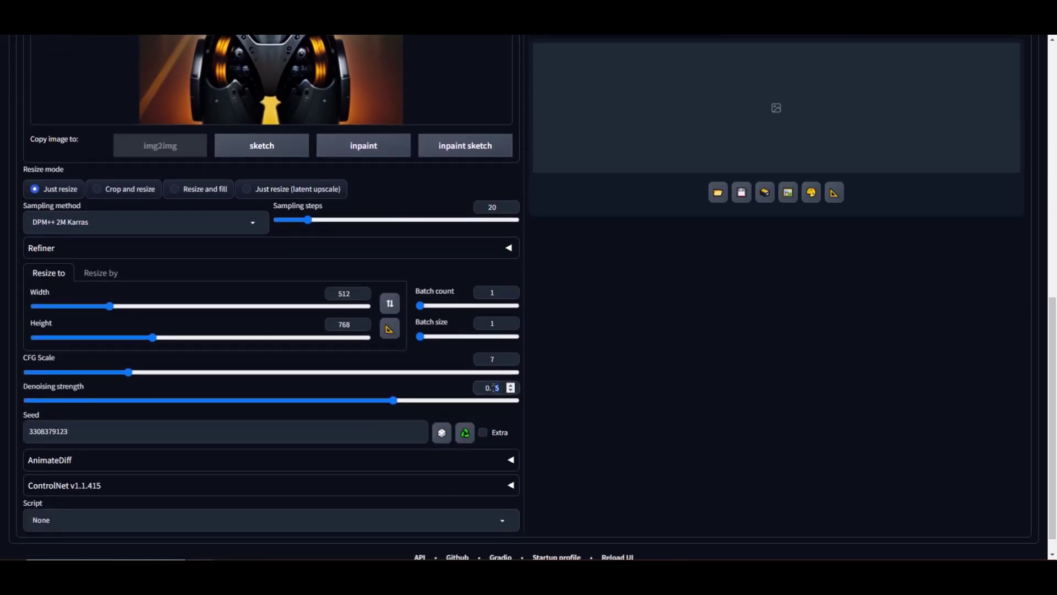
key("BackSpace")
key("BackSpace")
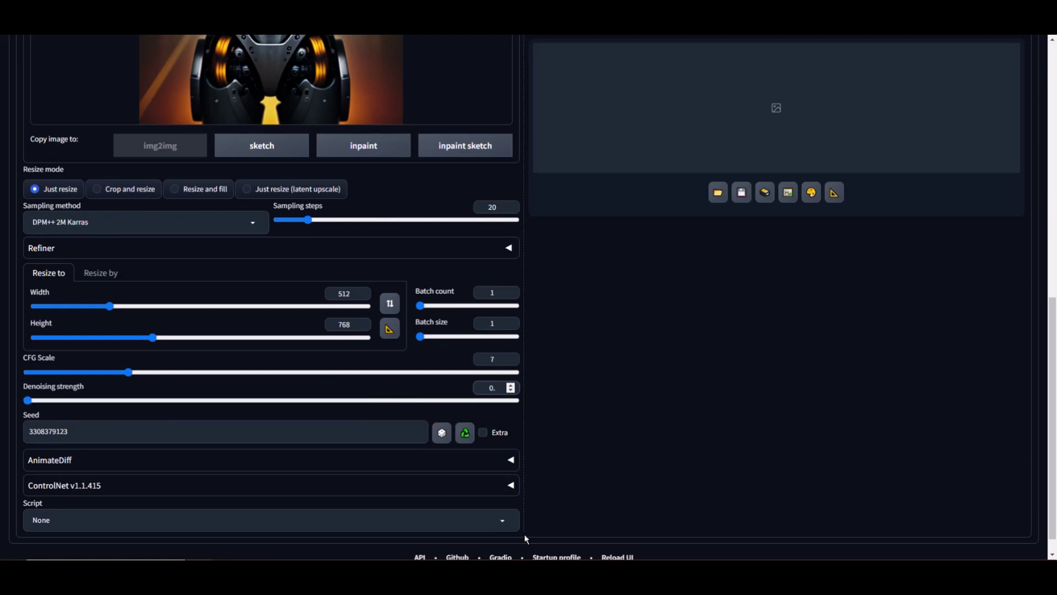
type("5")
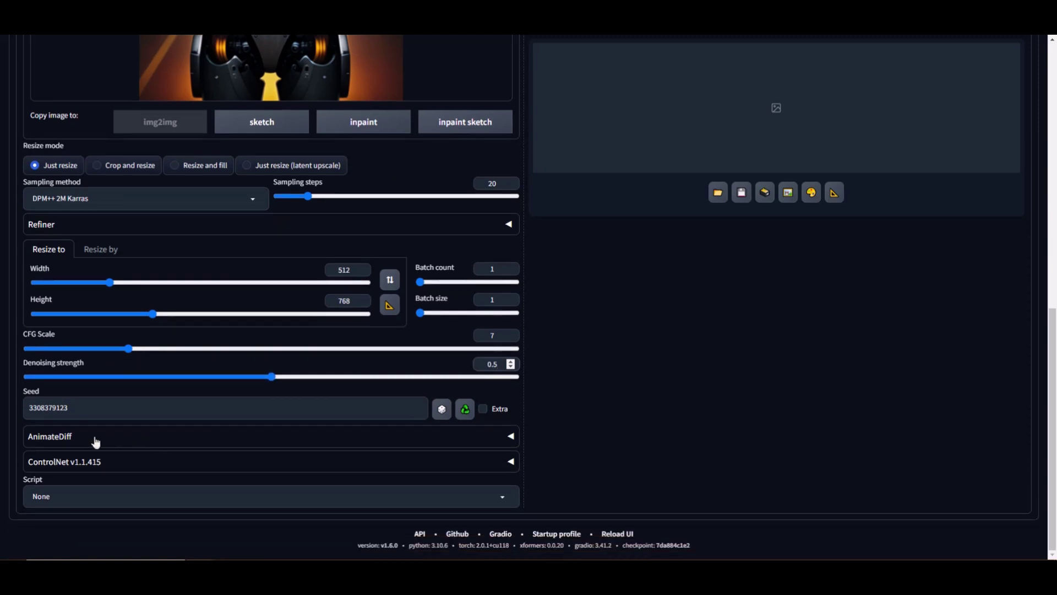
Enable AnimateDiff for img2img and set its number of frames to 24
left_click(95, 440)
scroll(212, 423, "down", 3)
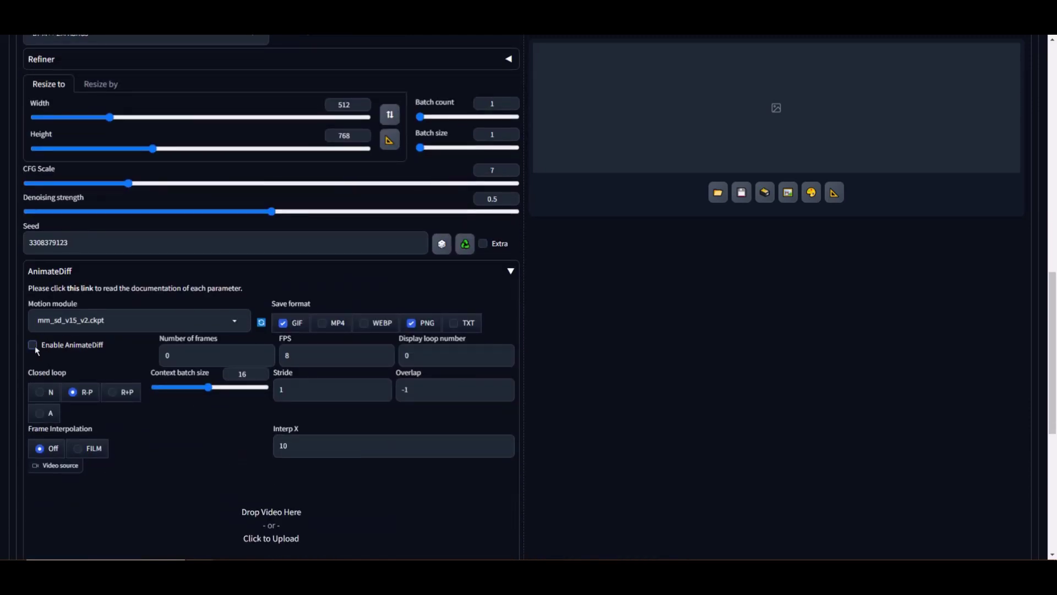
left_click(33, 345)
double_click(163, 355)
Generate the img2img animation of the cyborg and check the result with its generation parameters
scroll(683, 410, "up", 15)
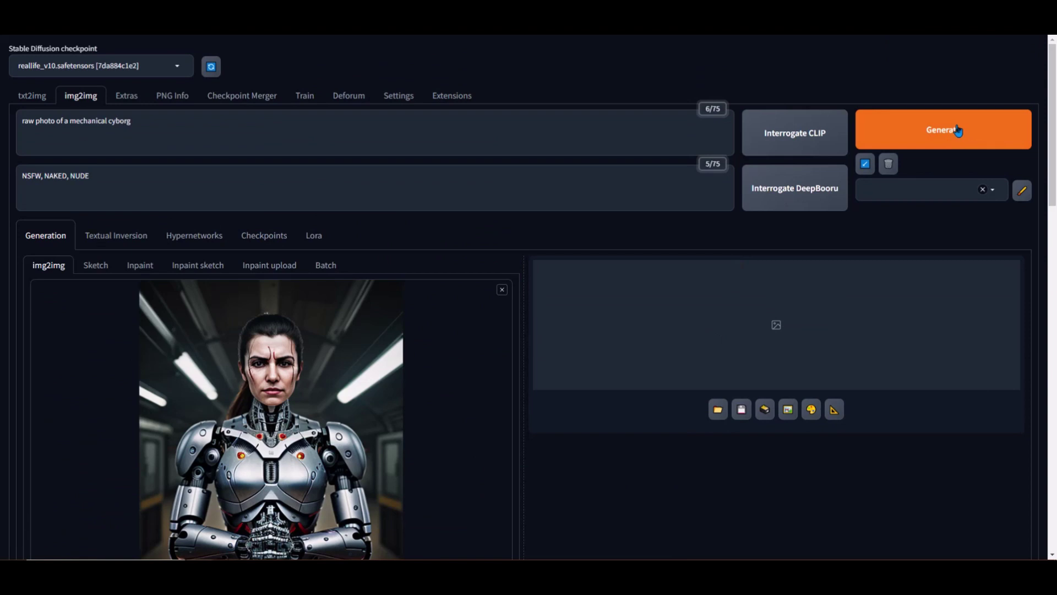
left_click(958, 130)
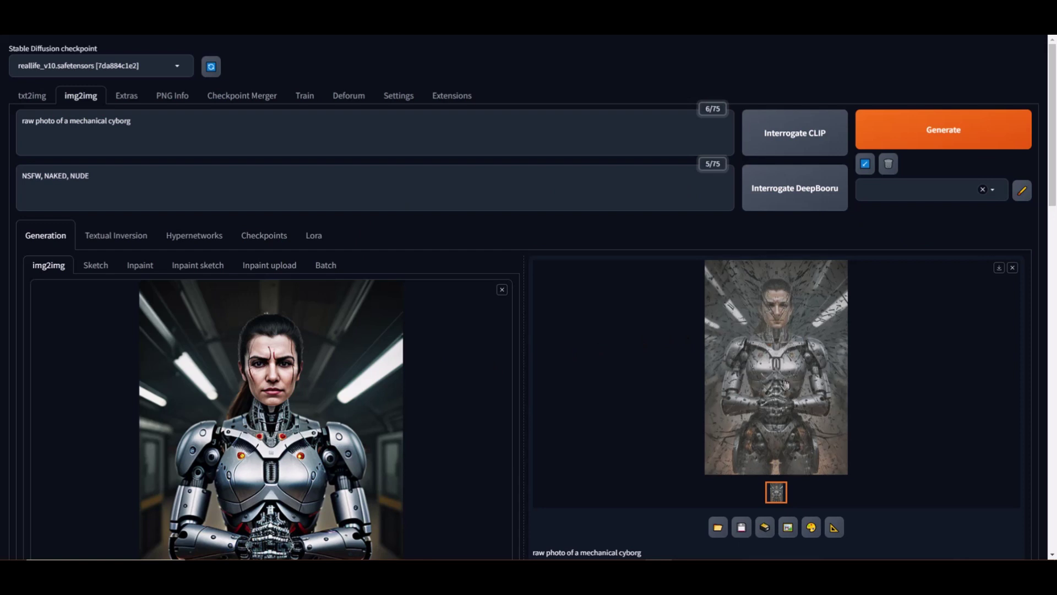
scroll(651, 406, "down", 10)
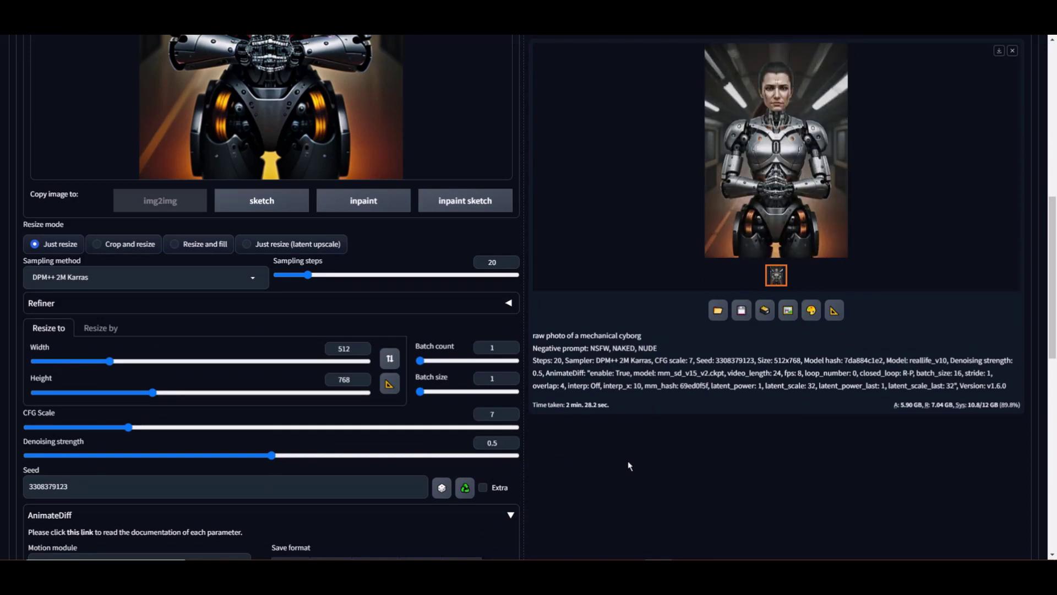
Raise the img2img denoising strength to 0.7
scroll(630, 466, "down", 2)
scroll(617, 461, "up", 2)
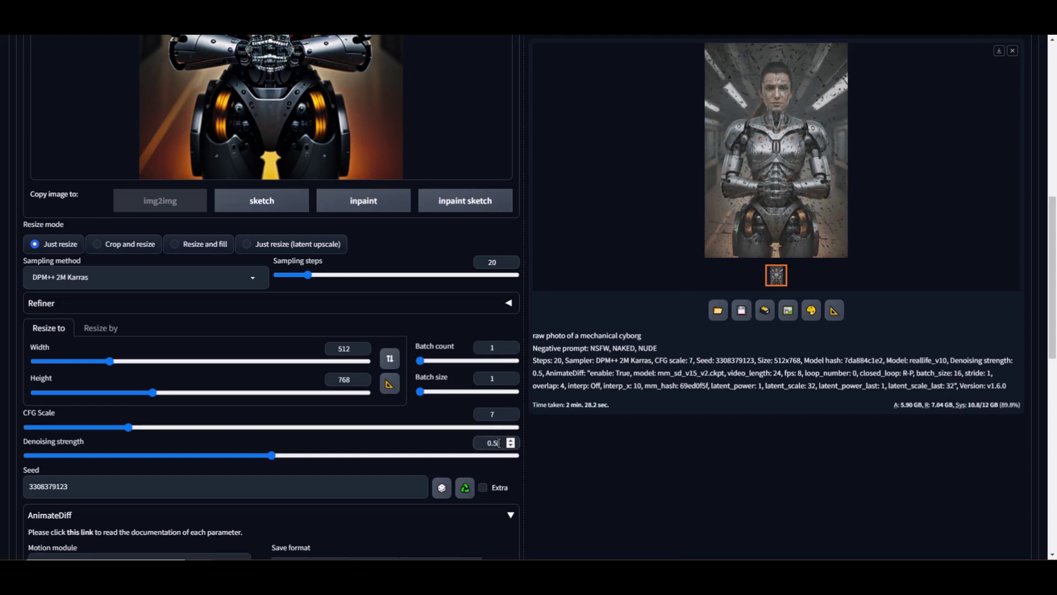
key("BackSpace")
type("7")
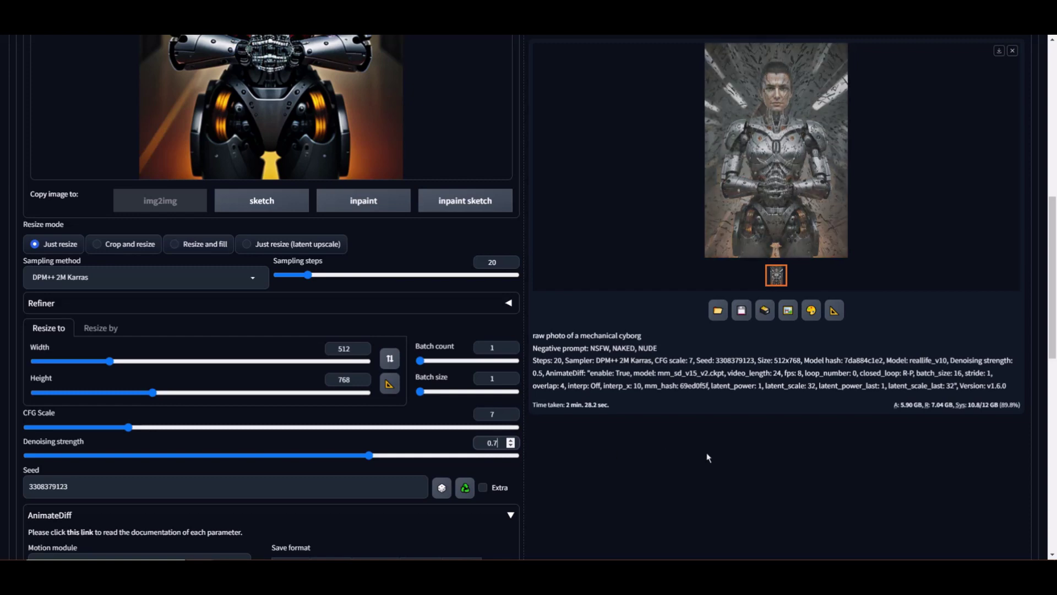
Generate the cyborg animation again with the new denoising strength and view the result enlarged
scroll(717, 465, "up", 1)
scroll(717, 464, "up", 10)
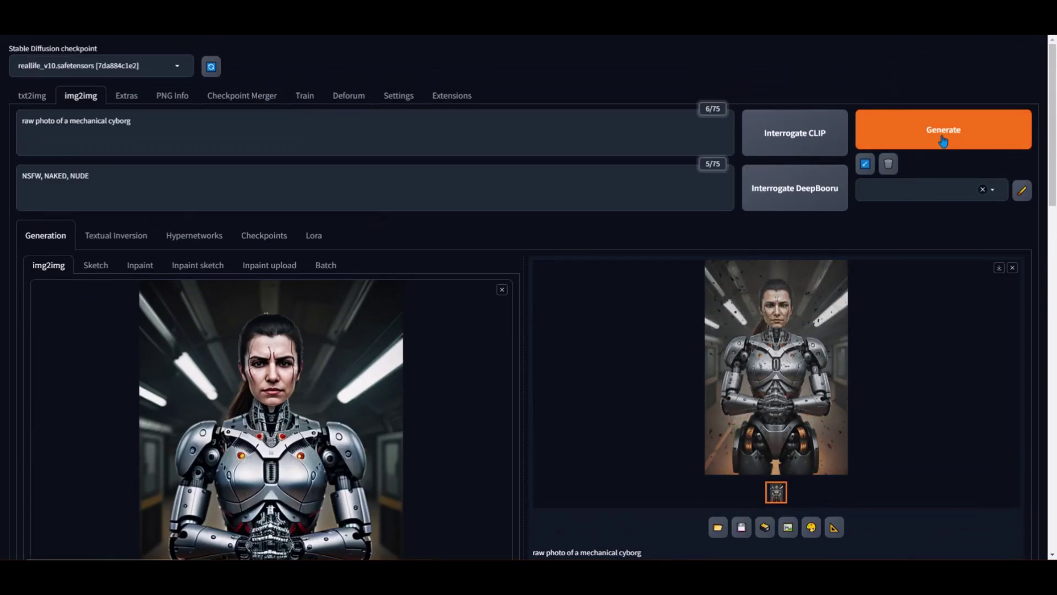
left_click(944, 141)
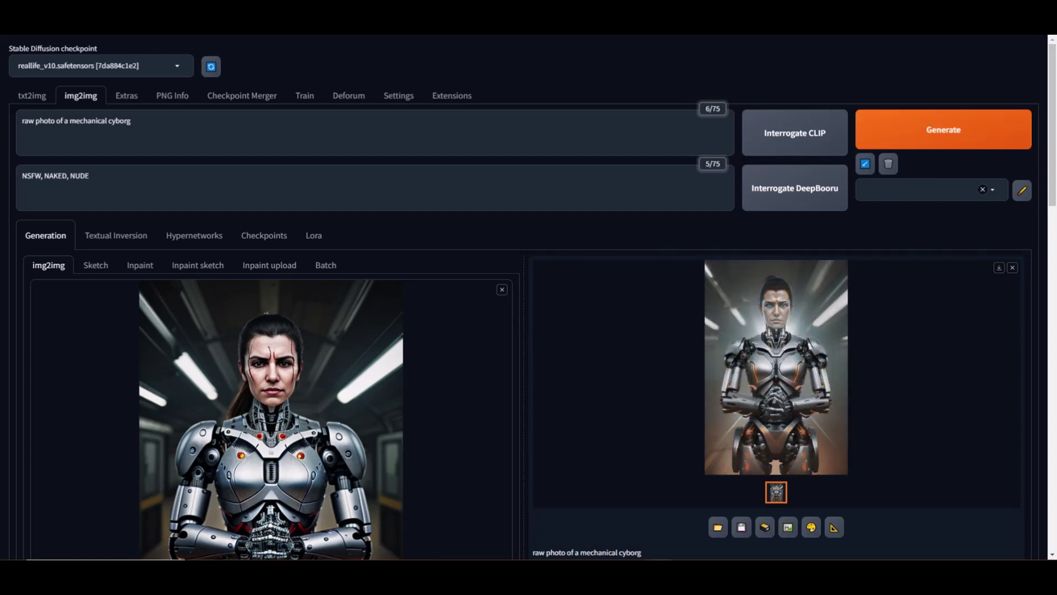
scroll(745, 344, "down", 3)
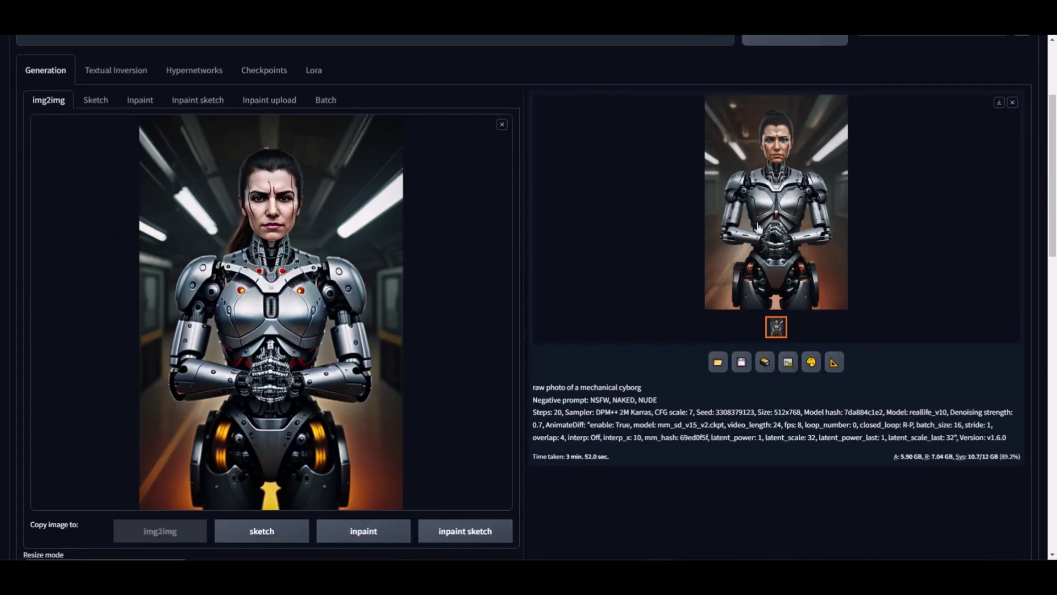
left_click(779, 247)
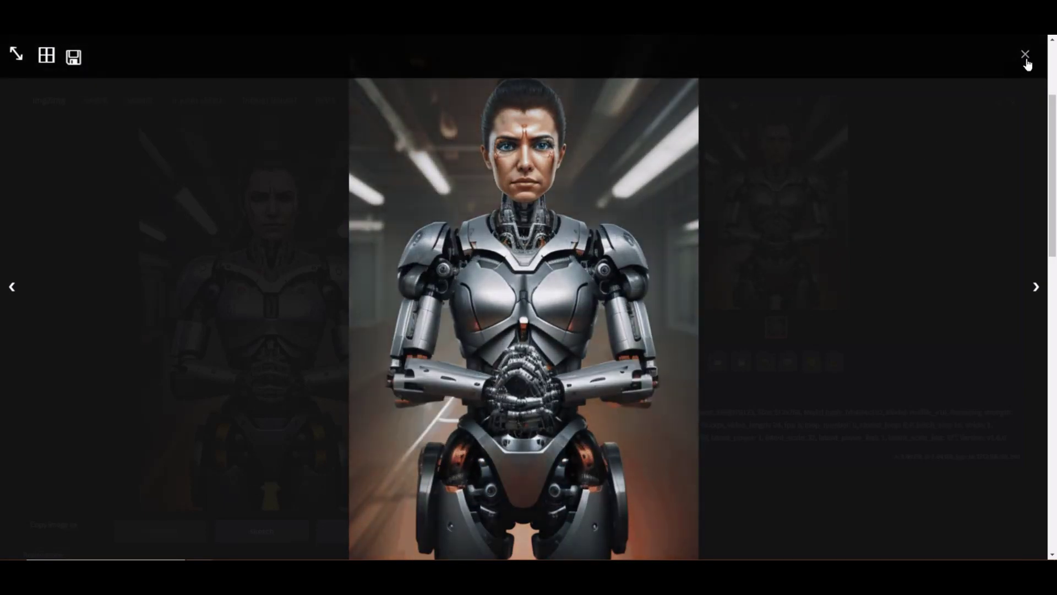
left_click(1027, 59)
scroll(650, 355, "up", 3)
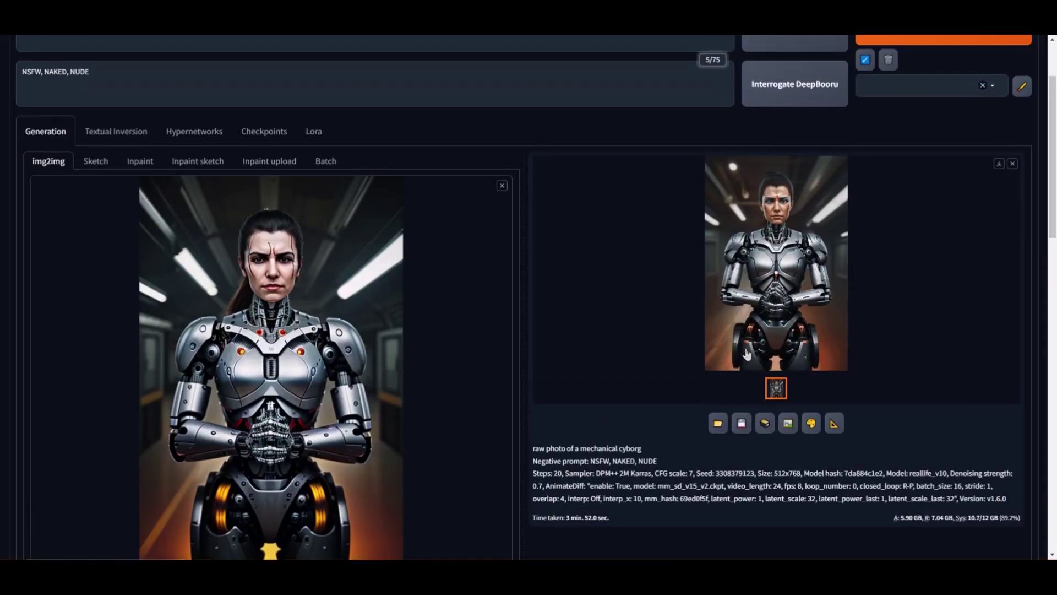
Review the img2img and AnimateDiff settings and check the available scripts for Prompt Travel
scroll(529, 485, "down", 5)
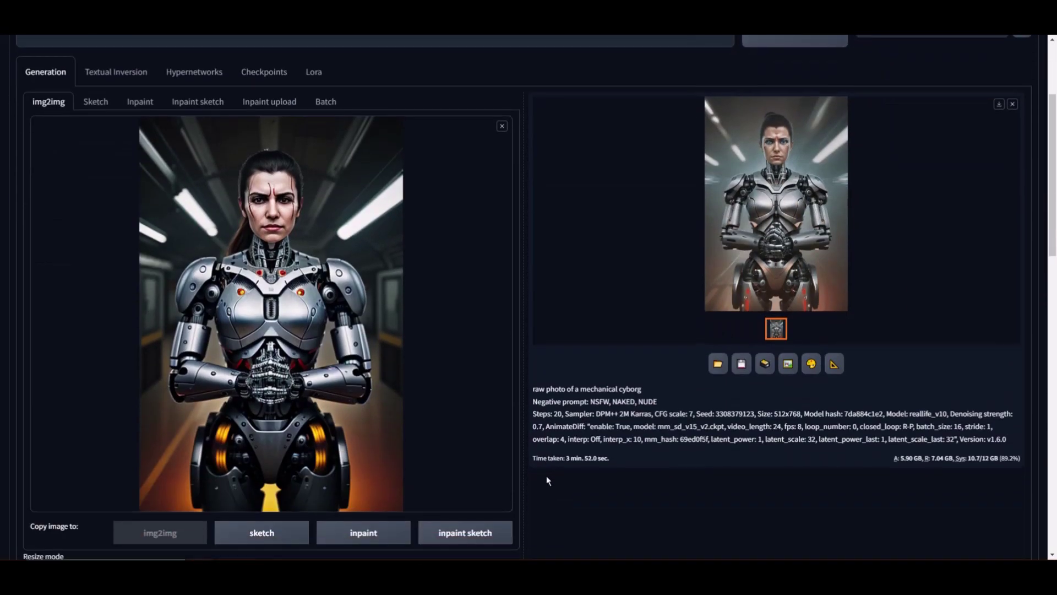
scroll(605, 422, "down", 2)
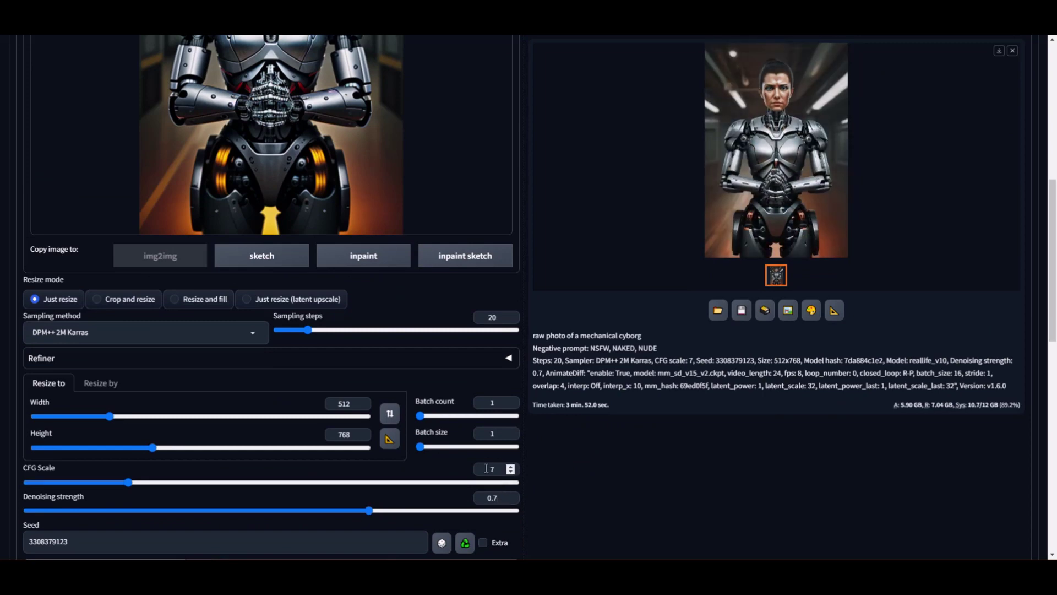
scroll(780, 441, "up", 8)
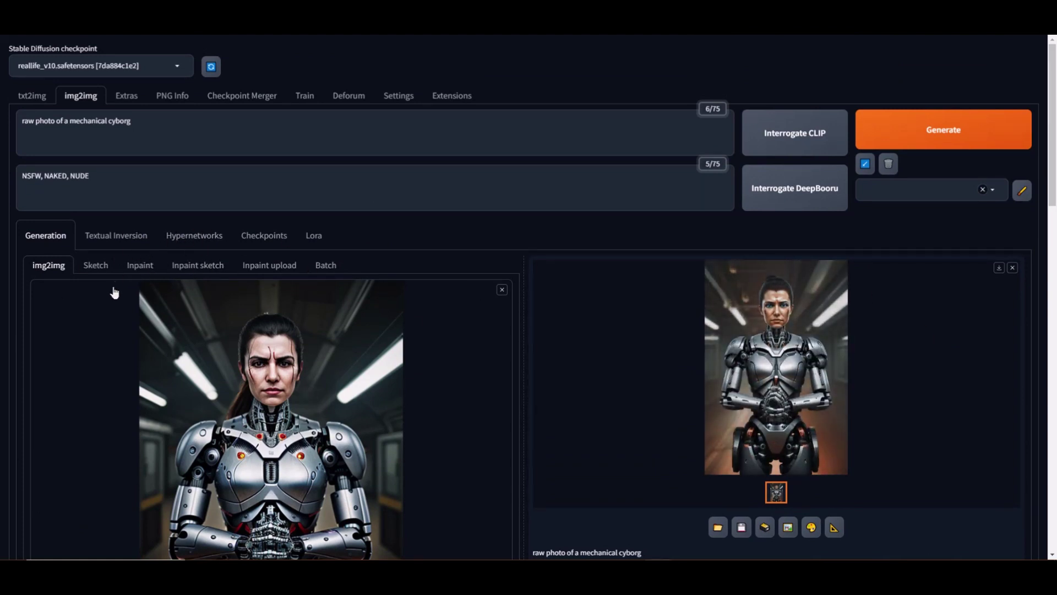
scroll(119, 309, "down", 3)
scroll(122, 320, "down", 14)
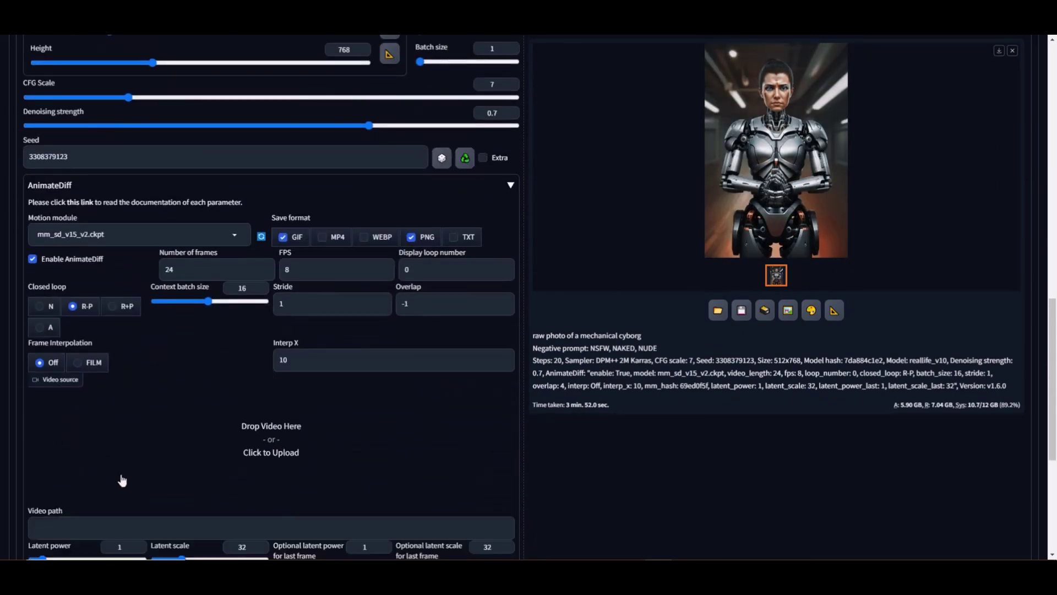
scroll(60, 481, "down", 3)
left_click(55, 501)
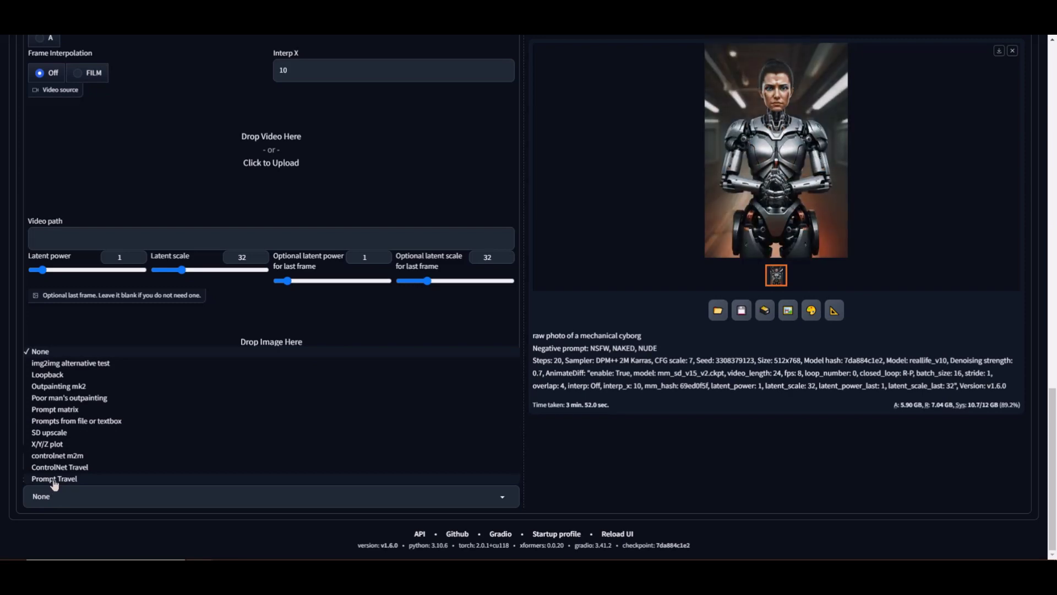
left_click(55, 497)
Add the prompt travel lines "0: angry", "8: happy" and "16: sad" below "raw photo of a mechanical cyborg"
scroll(50, 521, "up", 15)
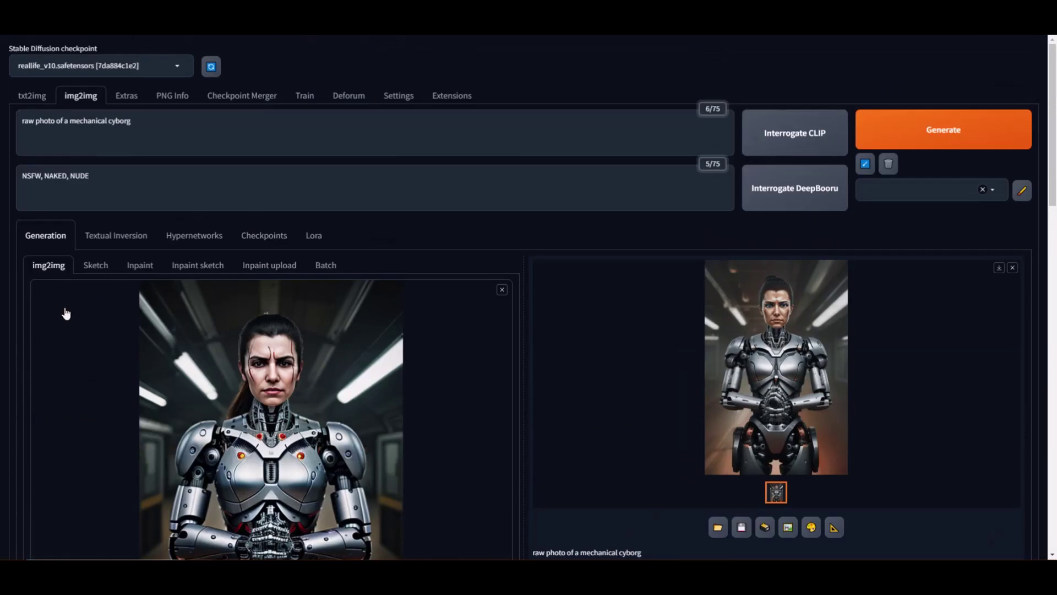
triple_click(52, 120)
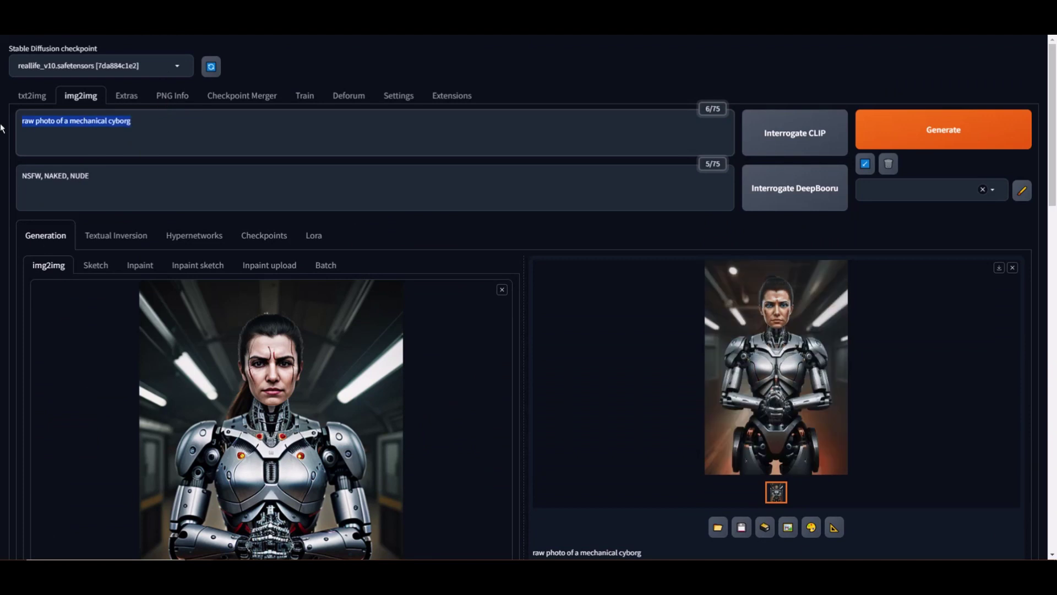
left_click(52, 120)
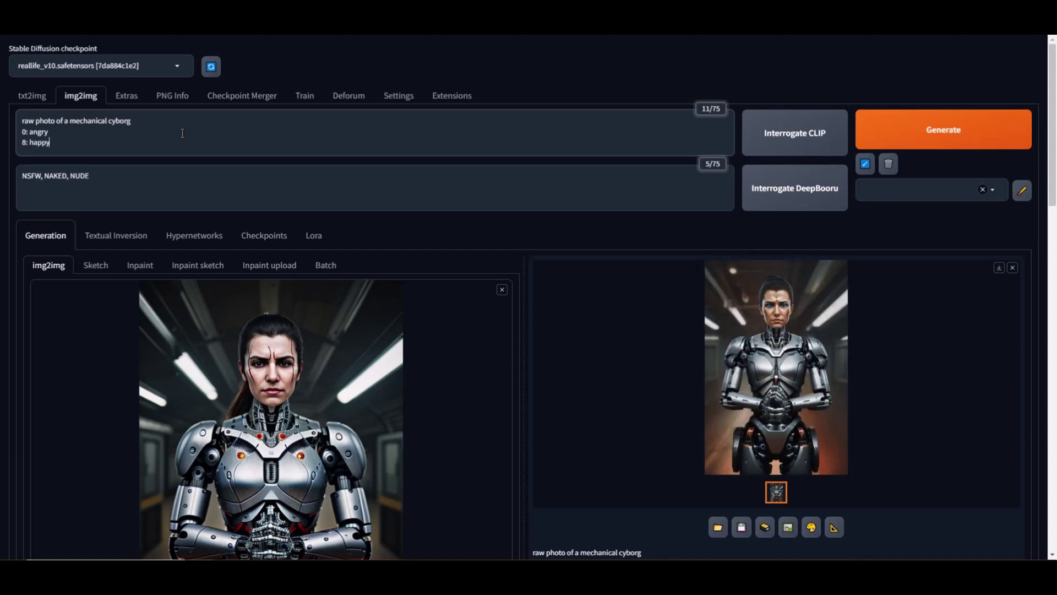
key("Return")
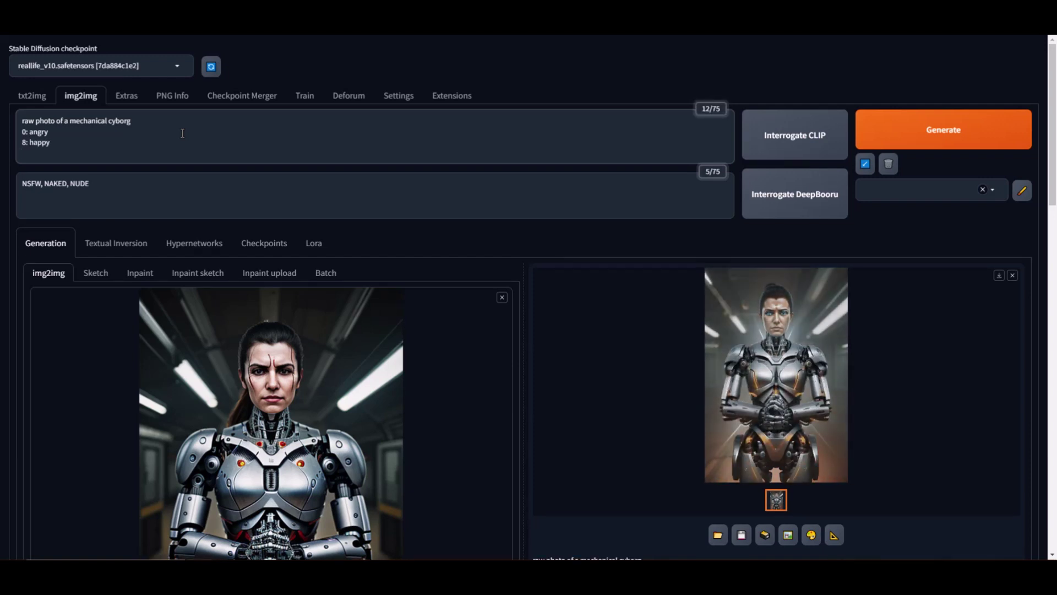
type("16: sad")
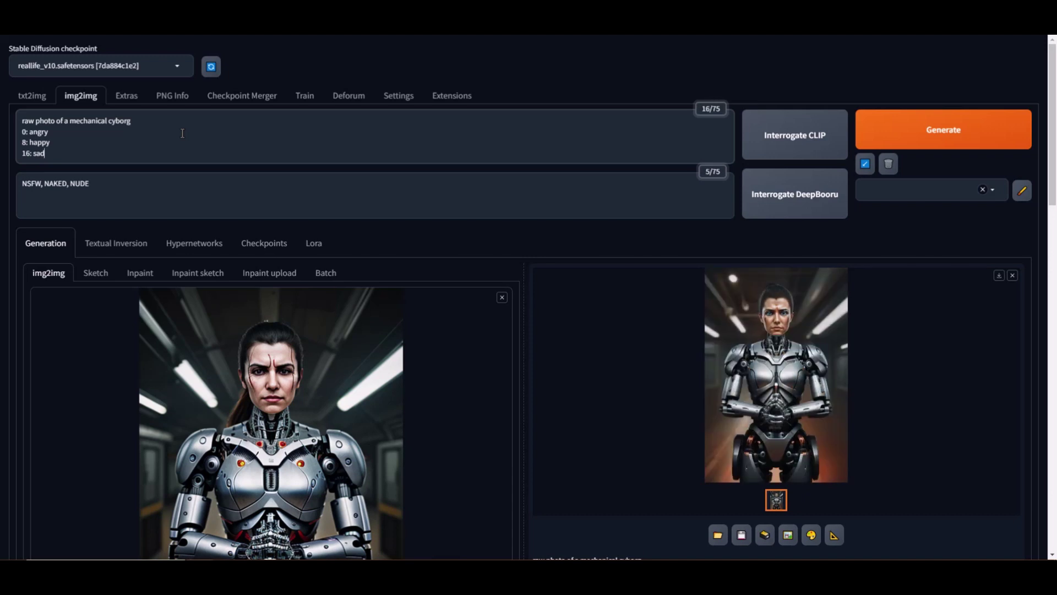
Examine the prompt's structure: the frame numbers, their emotion keywords and the base description line
left_click_drag(63, 155, 22, 131)
left_click(56, 155)
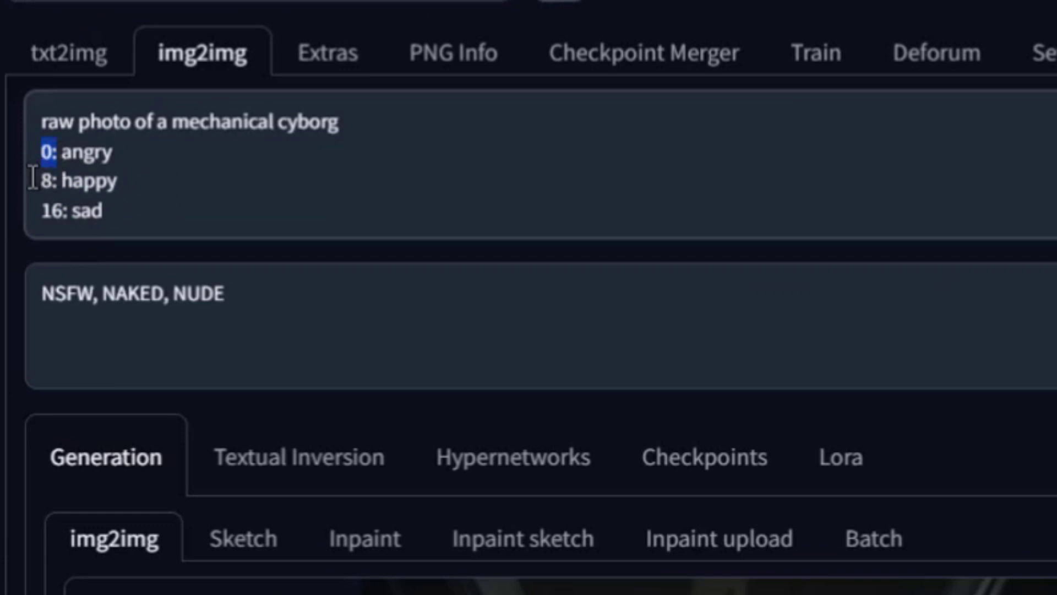
left_click(59, 160)
left_click_drag(118, 156, 67, 159)
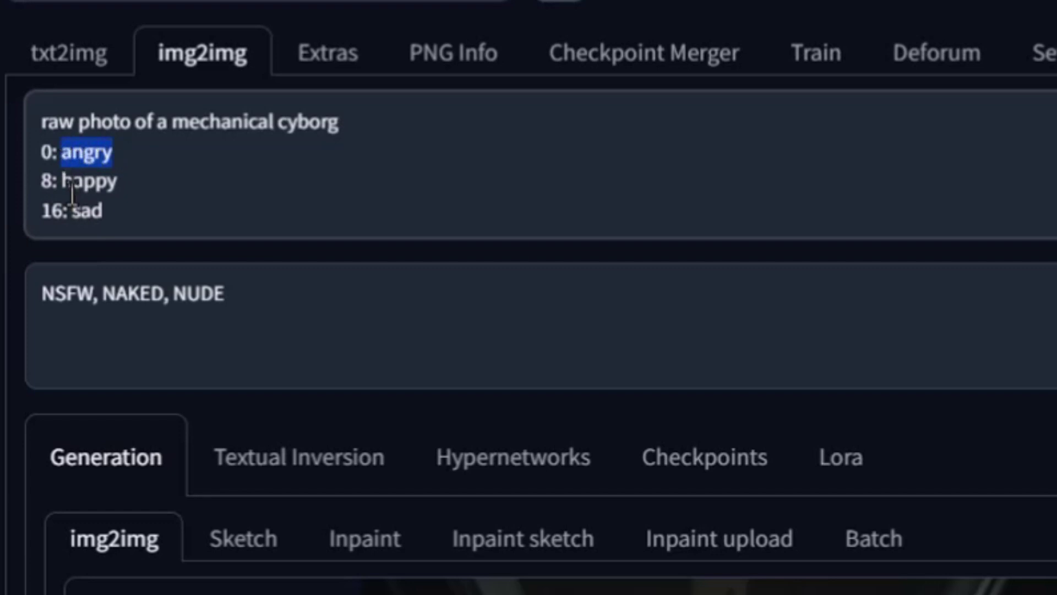
left_click(48, 186)
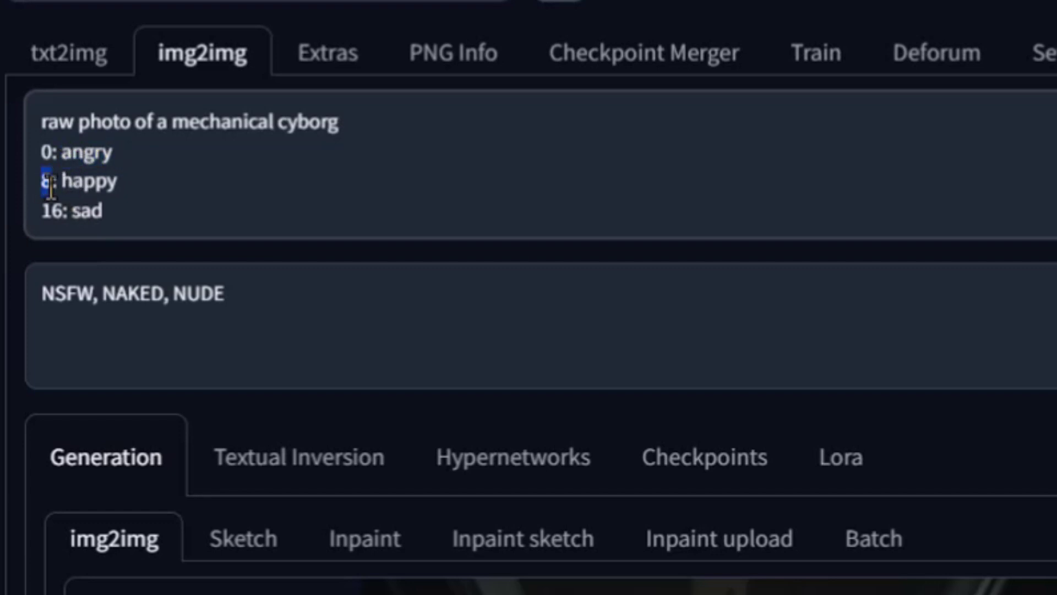
left_click(135, 197)
left_click(114, 206)
left_click_drag(338, 122, 41, 121)
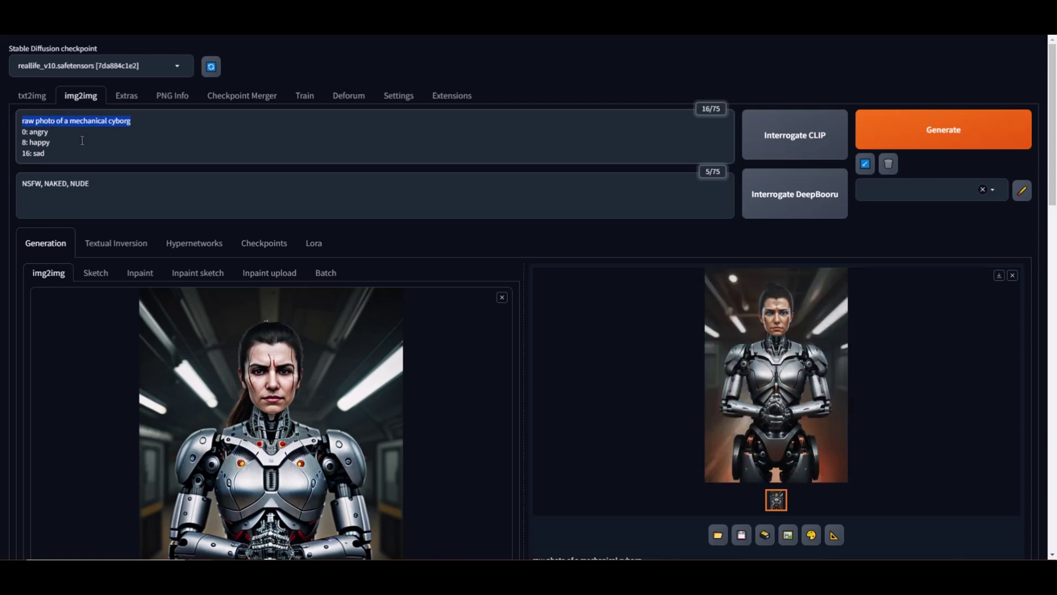
Generate the img2img cyborg animation with the angry, happy and sad prompt travel lines and view the result enlarged
left_click(300, 186)
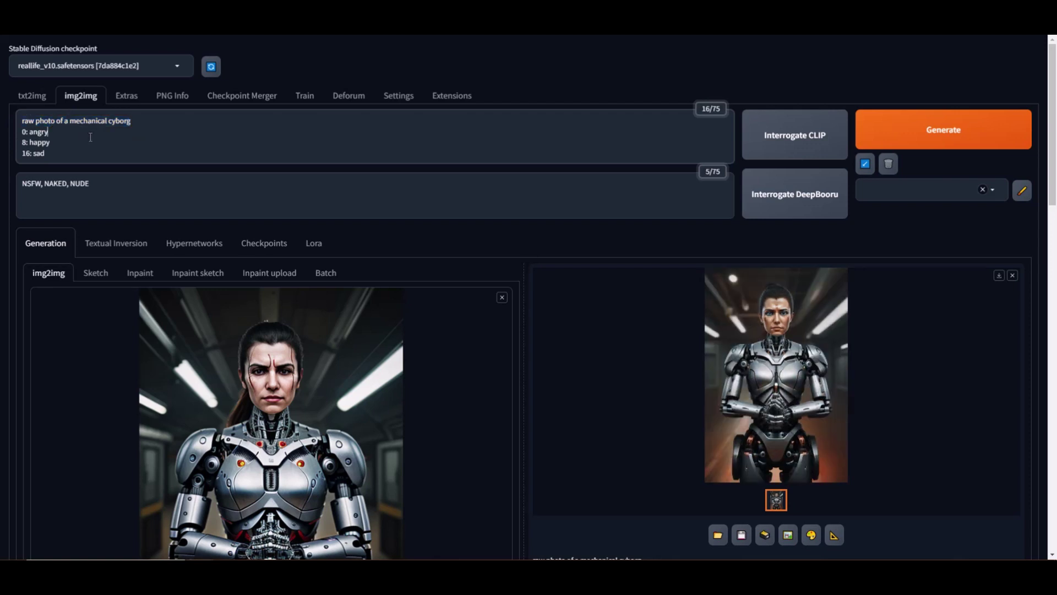
left_click(947, 141)
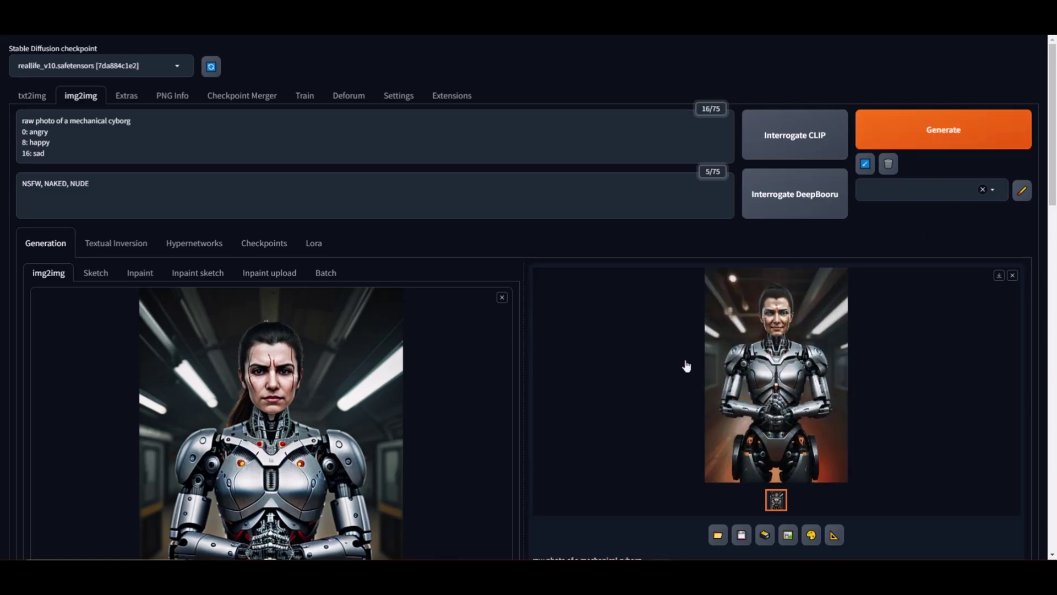
left_click(753, 429)
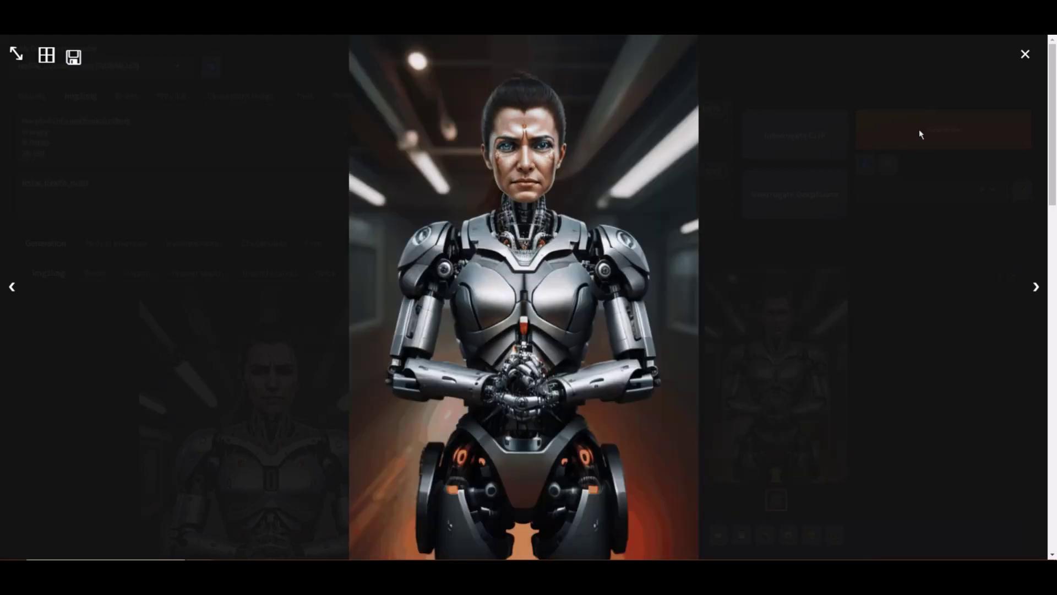
left_click(872, 348)
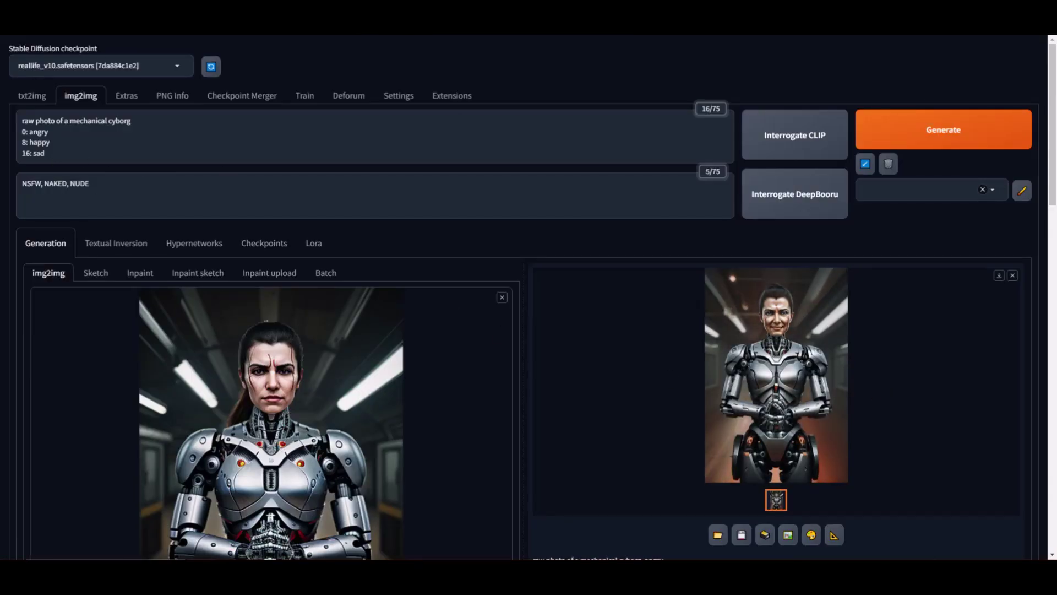
Generate a txt2img picture from "raw photo of a mechanical cyborg" and send it to img2img through its PNG info
type("cal cyborg")
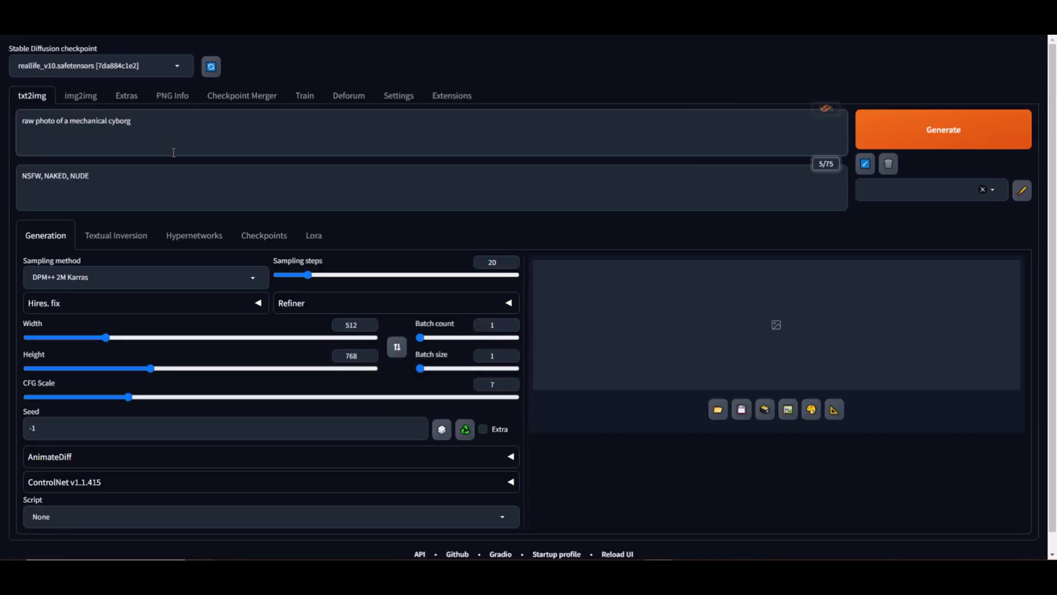
key("ctrl+Return")
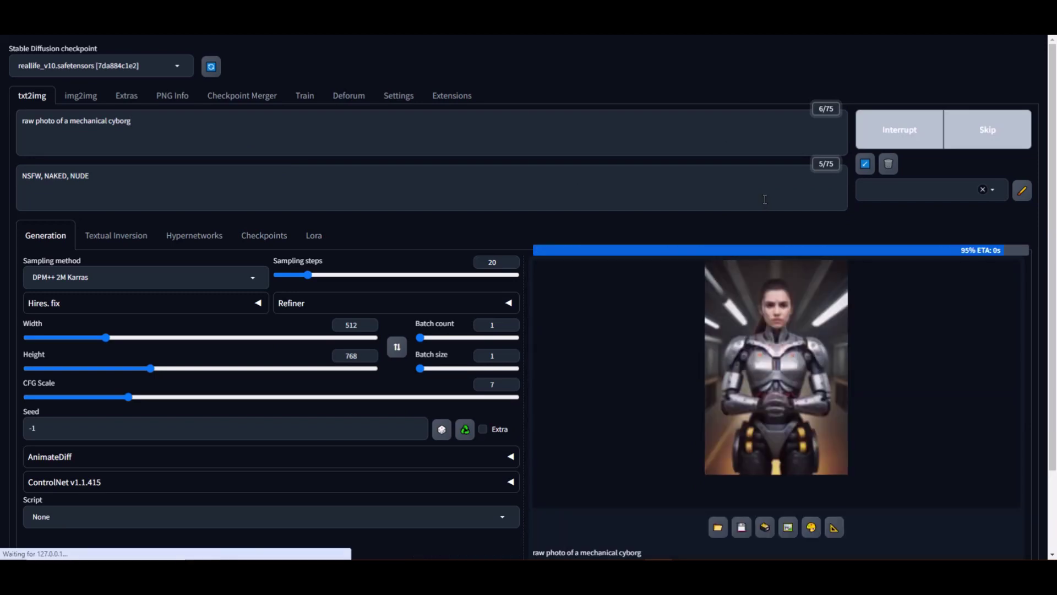
left_click(785, 346)
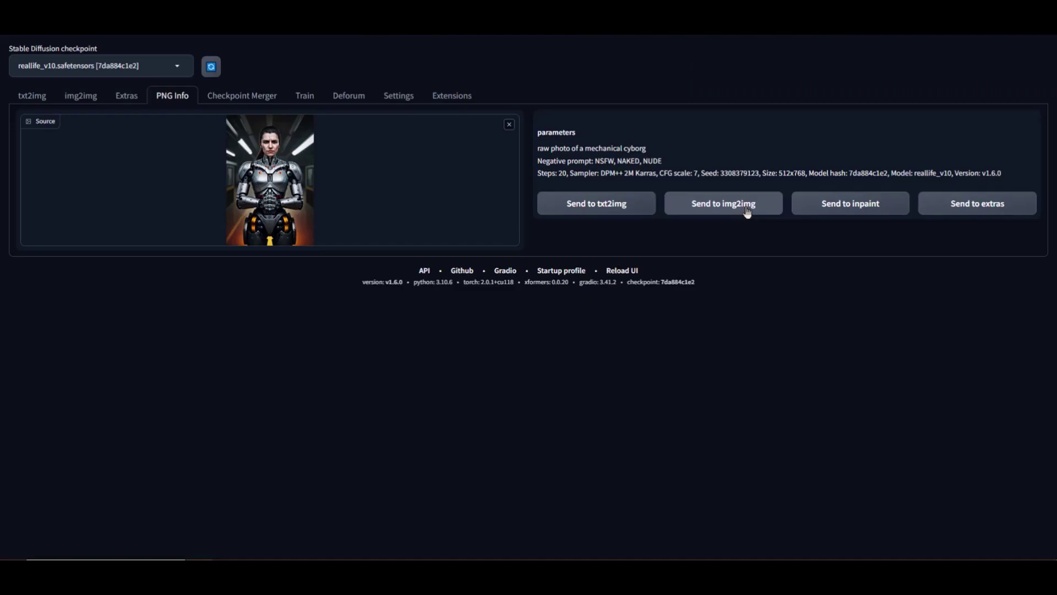
left_click(738, 205)
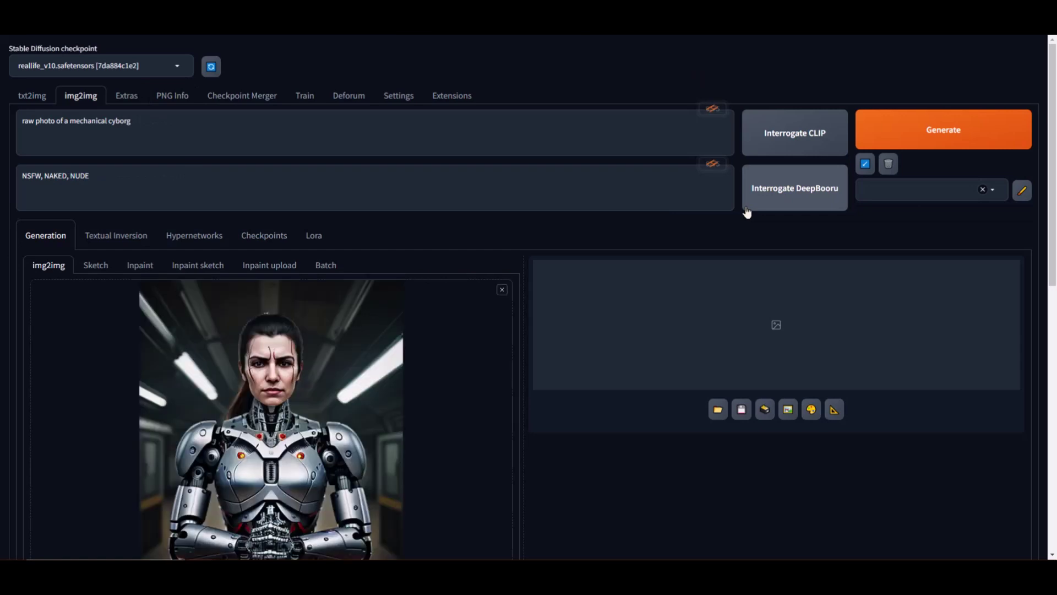
scroll(309, 222, "down", 8)
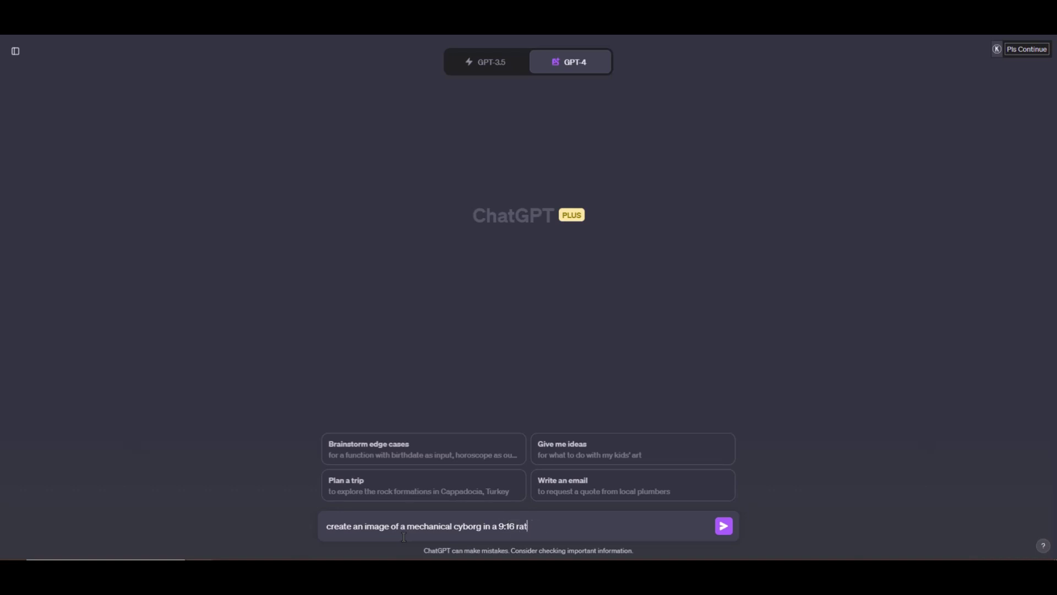
Switch to ChatGPT, request an image of a mechanical cyborg in a 9:16 ratio, and open the first generated image enlarged
key("Return")
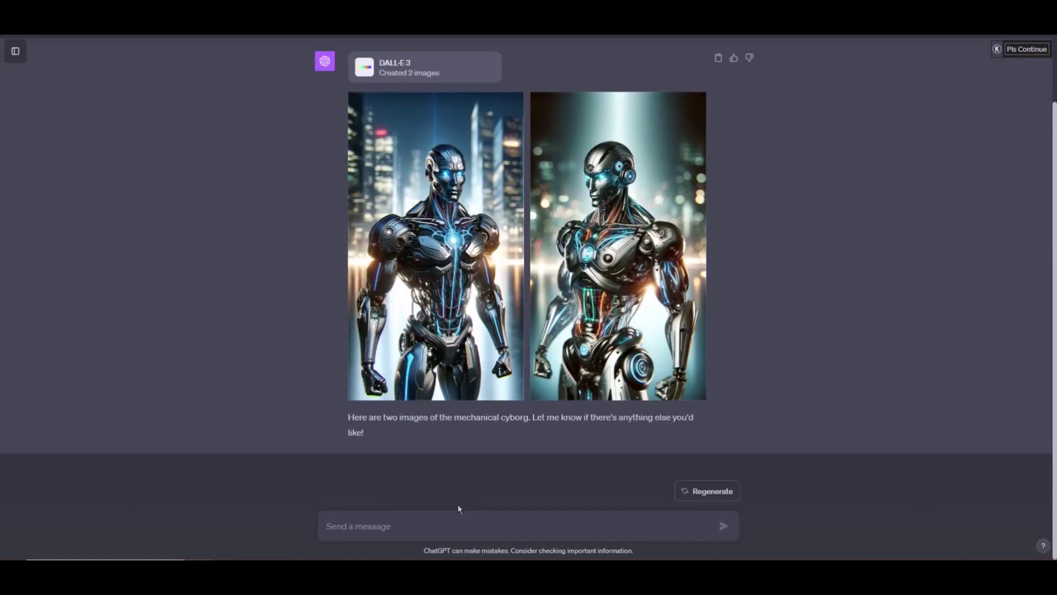
right_click(424, 202)
left_click(457, 242)
left_click(460, 242)
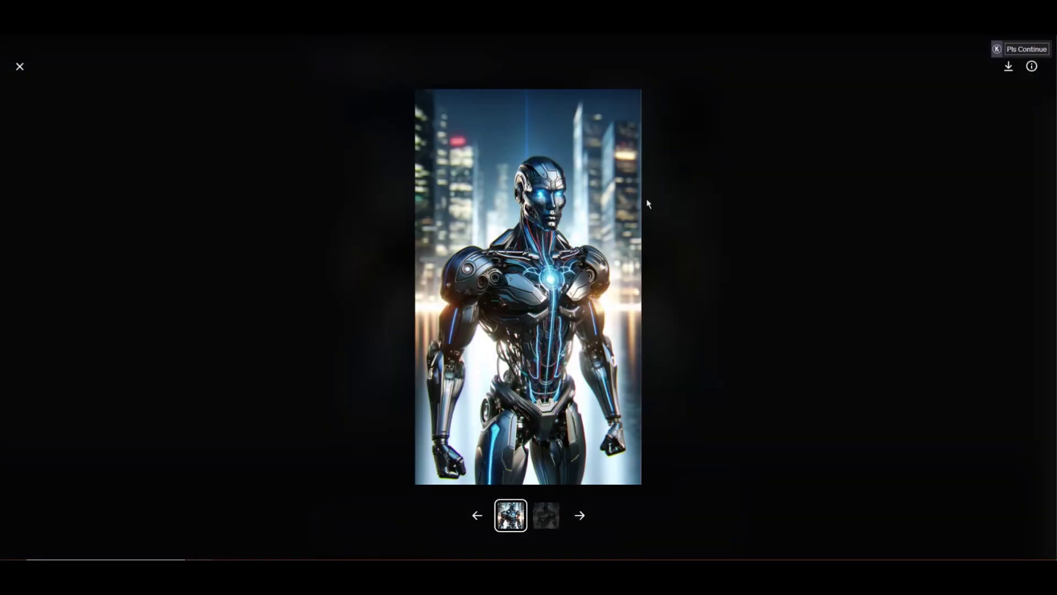
Show the enlarged cyborg image's prompt details and copy the full prompt text
left_click(1033, 69)
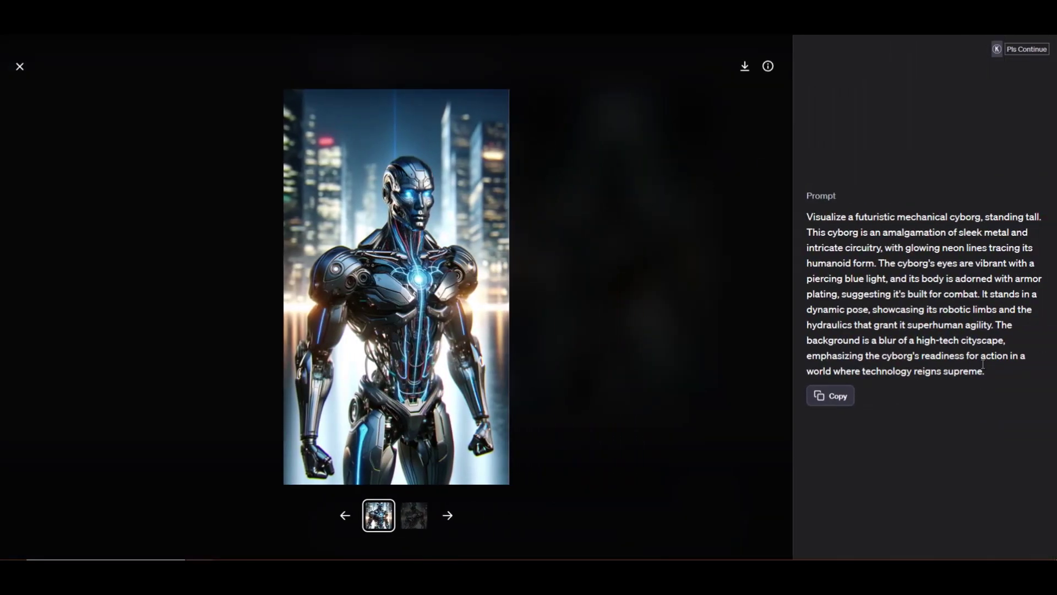
left_click_drag(994, 371, 801, 220)
right_click(841, 230)
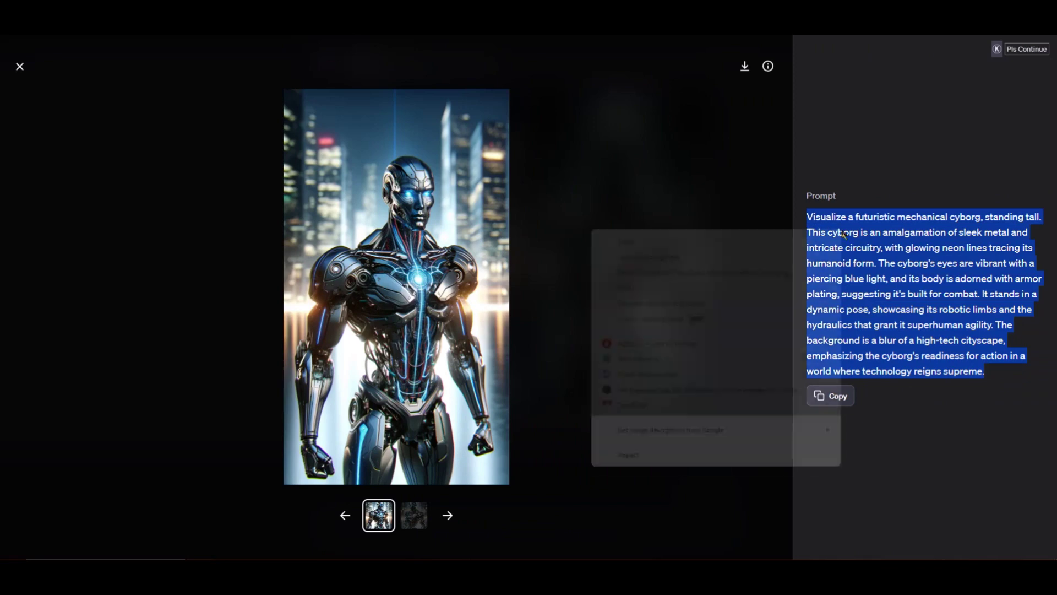
left_click(625, 243)
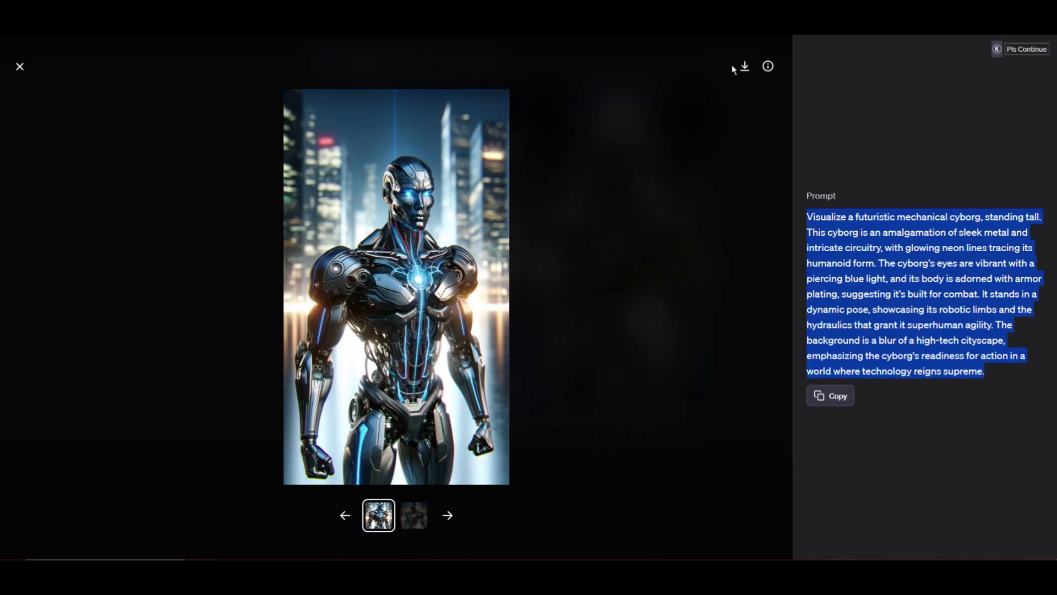
left_click(757, 213)
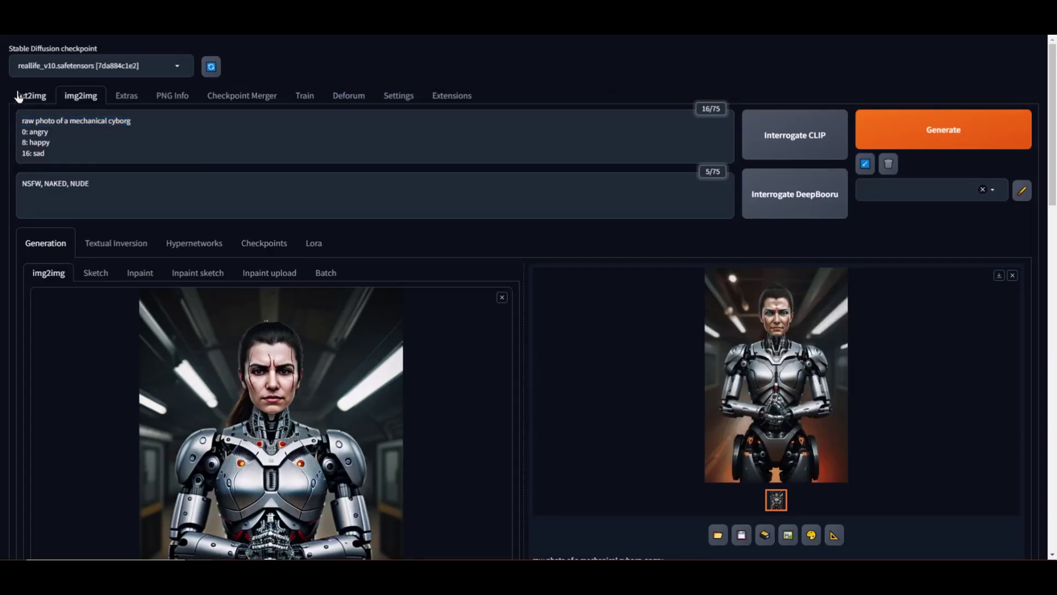
Switch to Stable Diffusion's txt2img, reset the seed to -1 and replace the prompt with the copied futuristic cyborg description
left_click(20, 95)
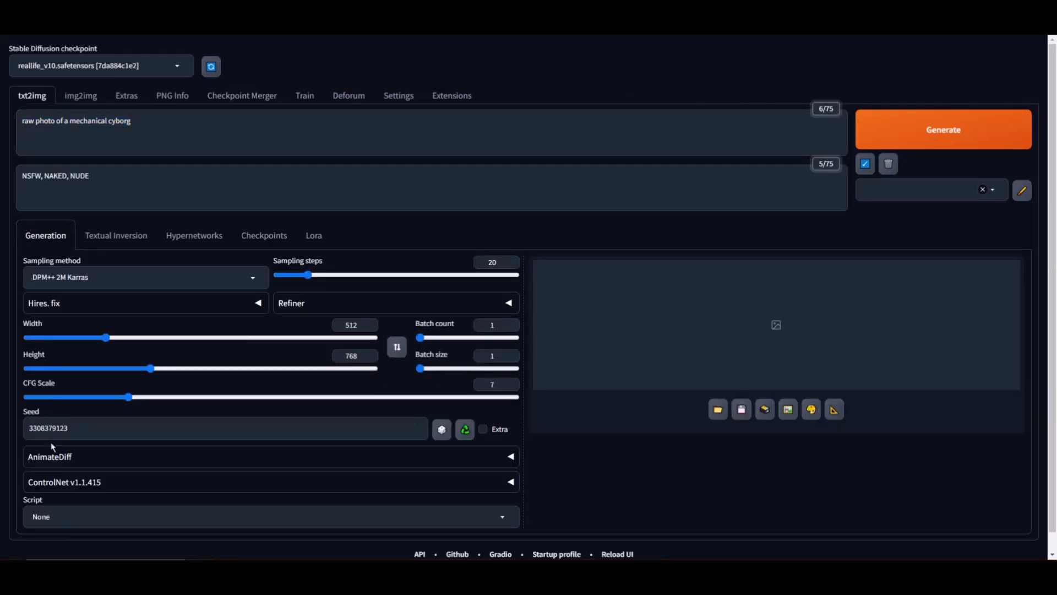
left_click(382, 456)
scroll(382, 441, "down", 1)
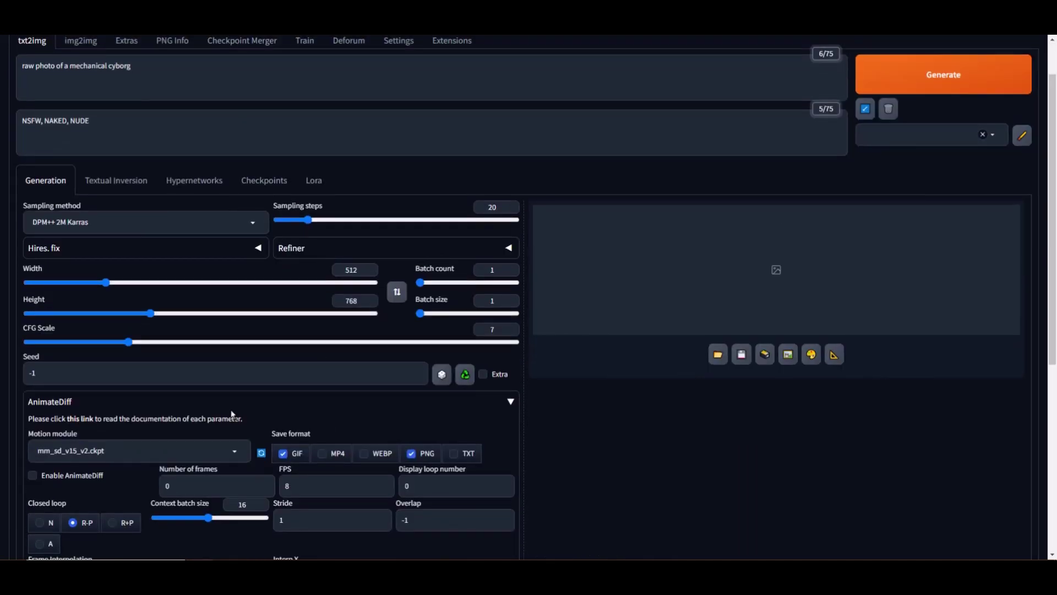
left_click(382, 405)
triple_click(76, 120)
key("ctrl+v")
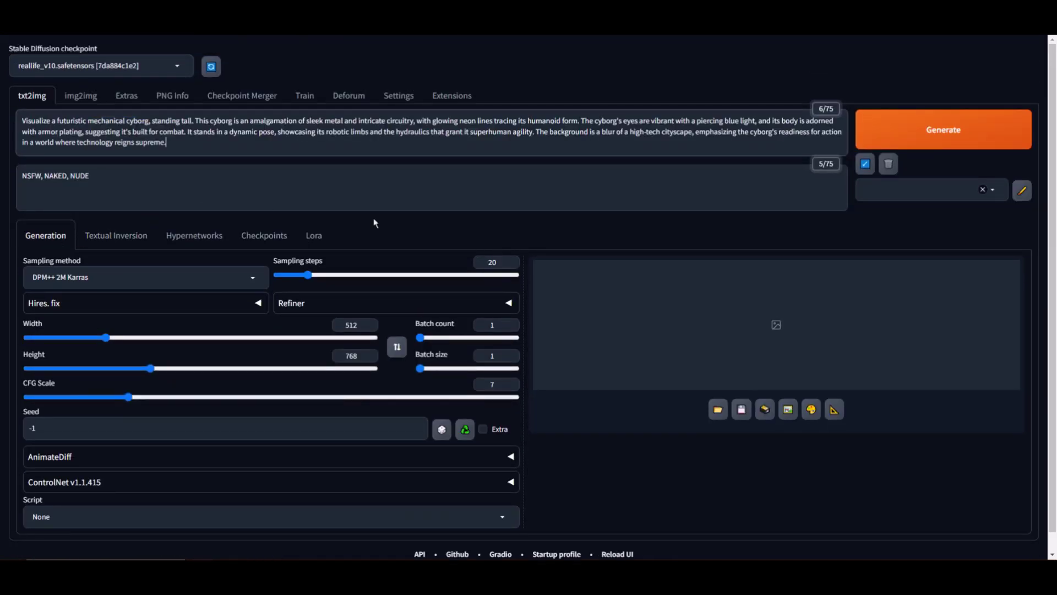
Generate the image from the new prompt and compare its enlarged view side by side with the DALL-E cyborg image
left_click(976, 146)
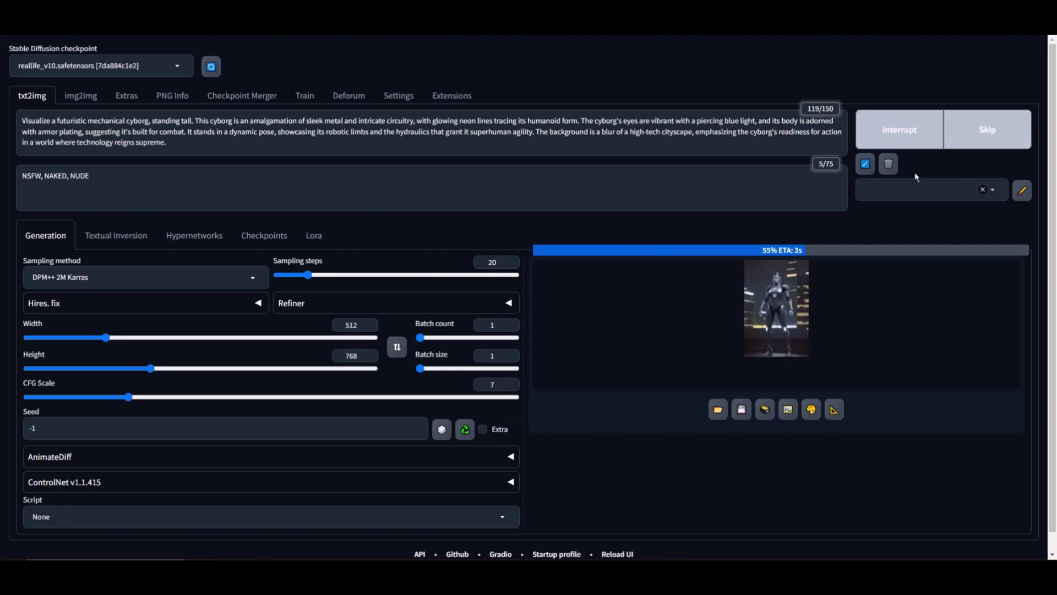
left_click(799, 344)
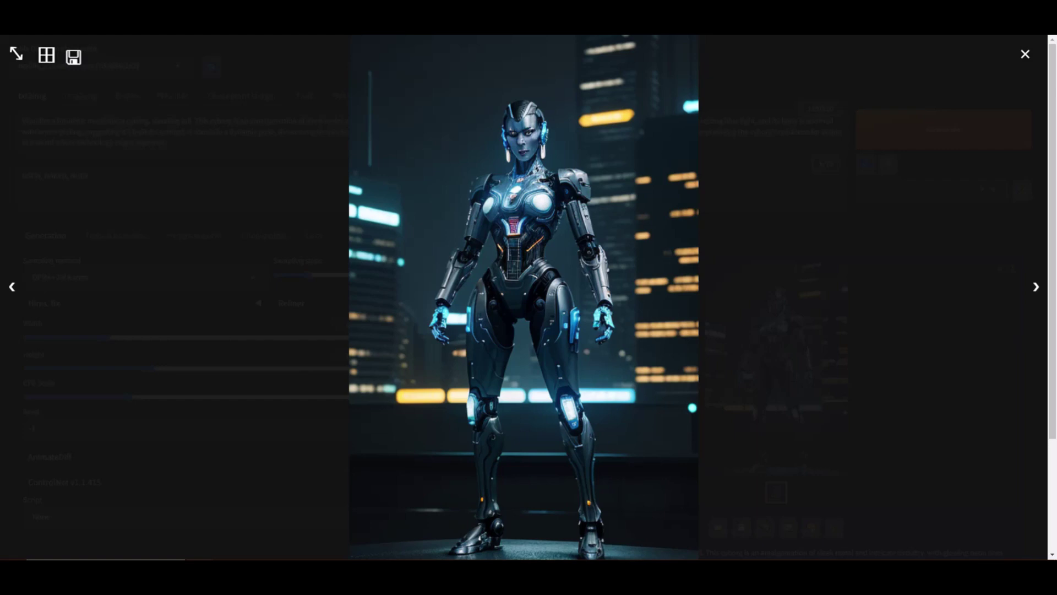
key("alt+Tab")
left_click_drag(872, 214, 253, 140)
left_click_drag(333, 421, 568, 559)
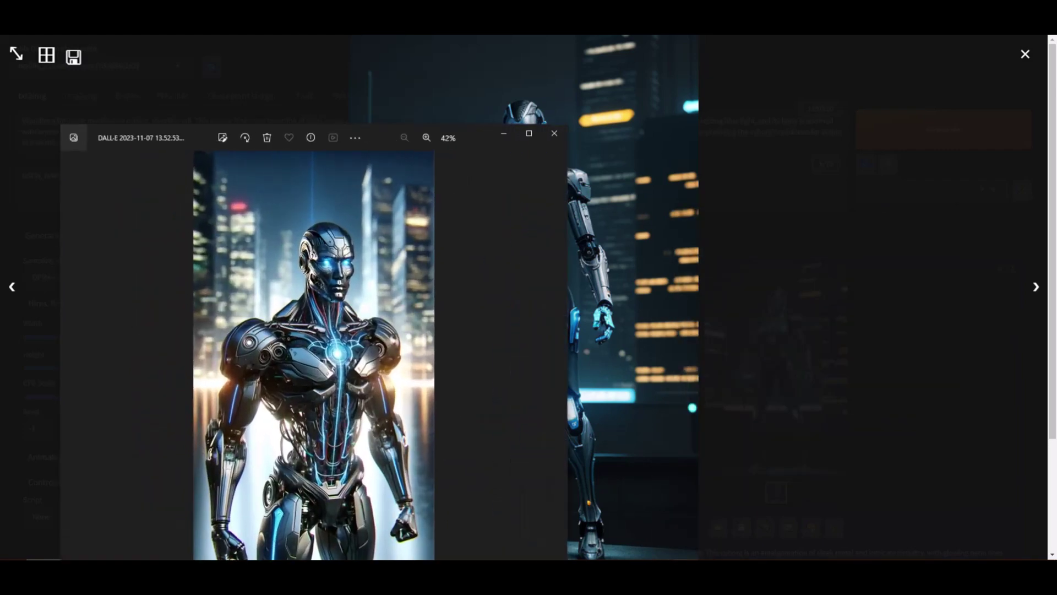
left_click_drag(177, 145, 81, 128)
left_click_drag(251, 135, 228, 108)
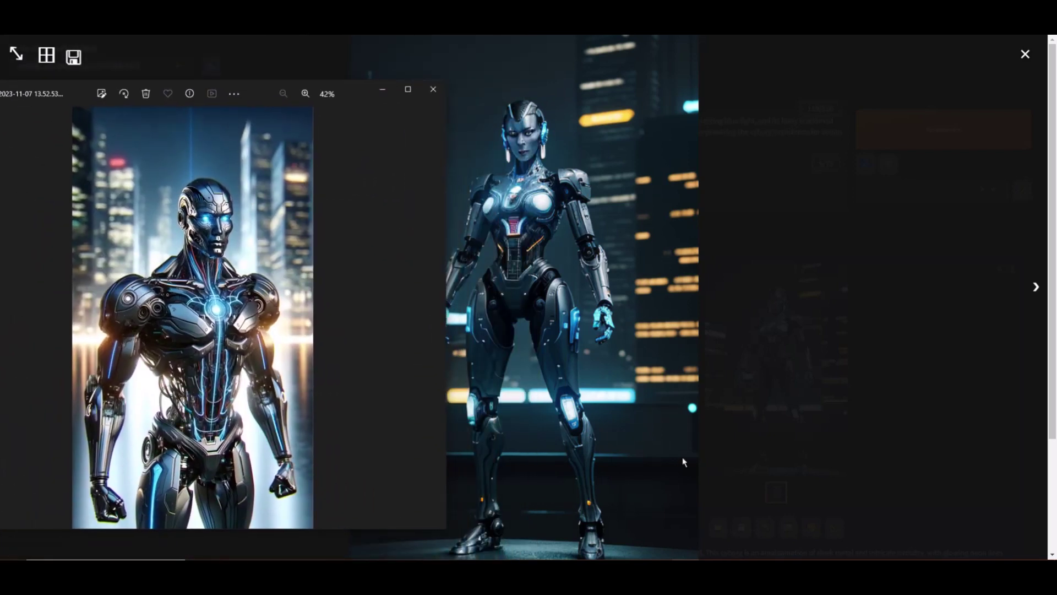
left_click(434, 89)
Load the DALL-E cyborg image into ControlNet Unit 0 and enable it with Pixel Perfect, IP-Adapter and the ip-adapter_sd15 model
scroll(106, 246, "down", 3)
left_click(96, 337)
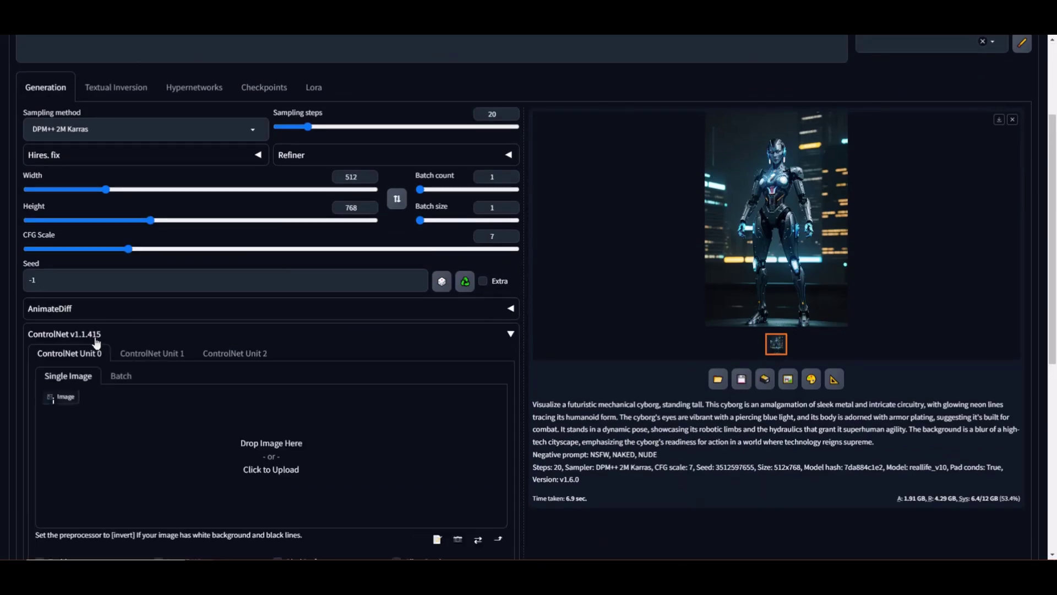
left_click_drag(317, 458, 317, 460)
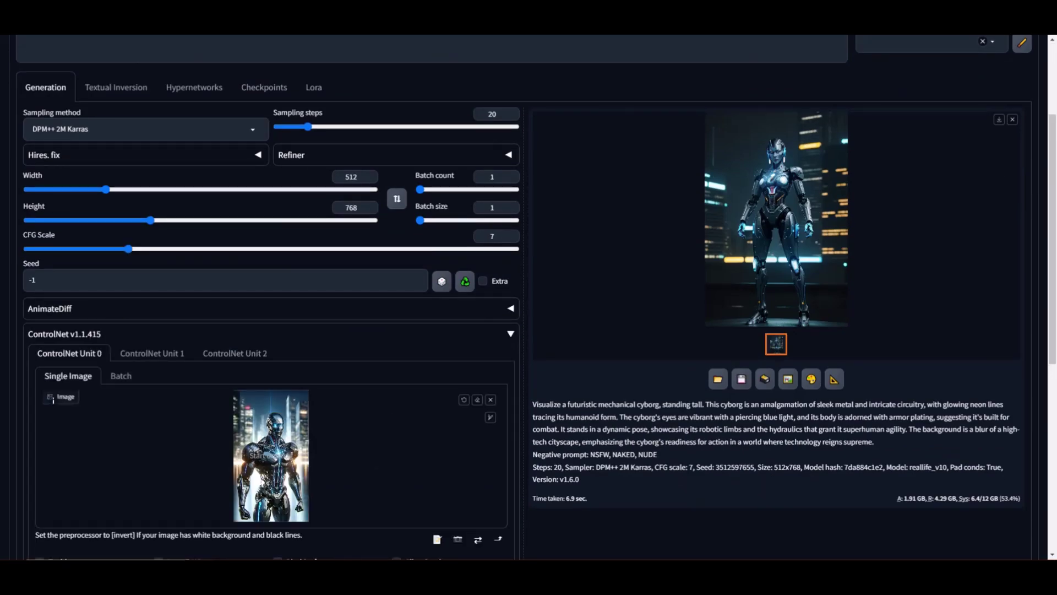
scroll(64, 296, "down", 5)
left_click(64, 297)
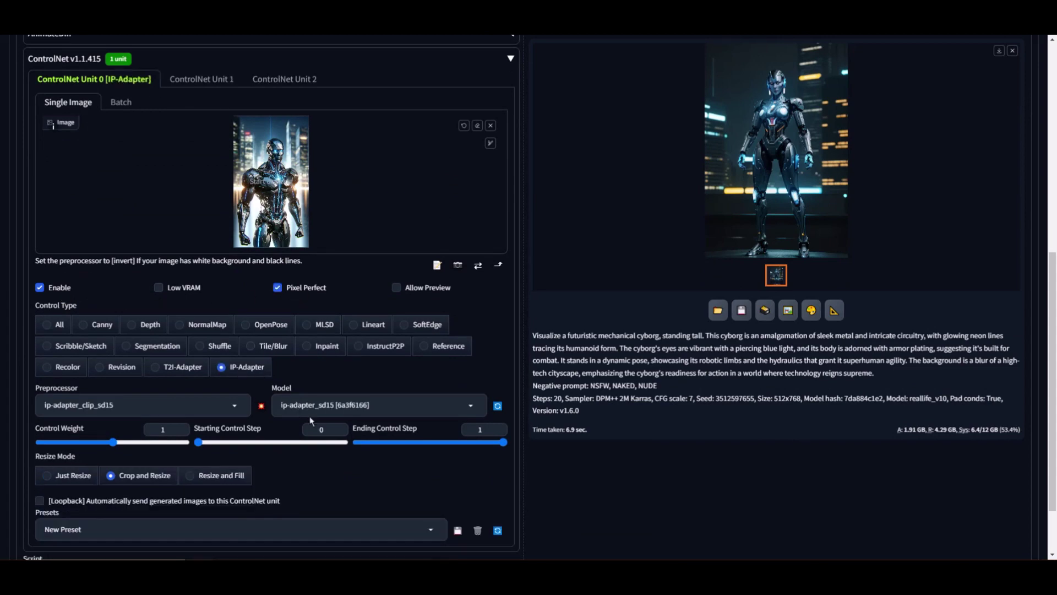
scroll(276, 471, "down", 1)
Generate the cyborg image with the IP-Adapter reference and view the result enlarged
scroll(382, 455, "up", 5)
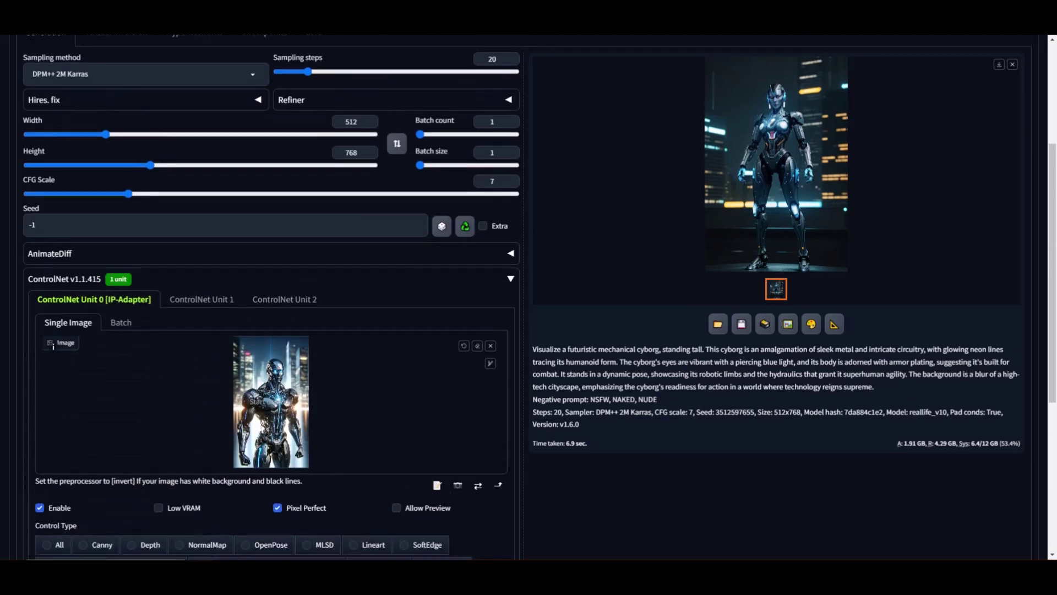
scroll(555, 406, "up", 4)
left_click(901, 142)
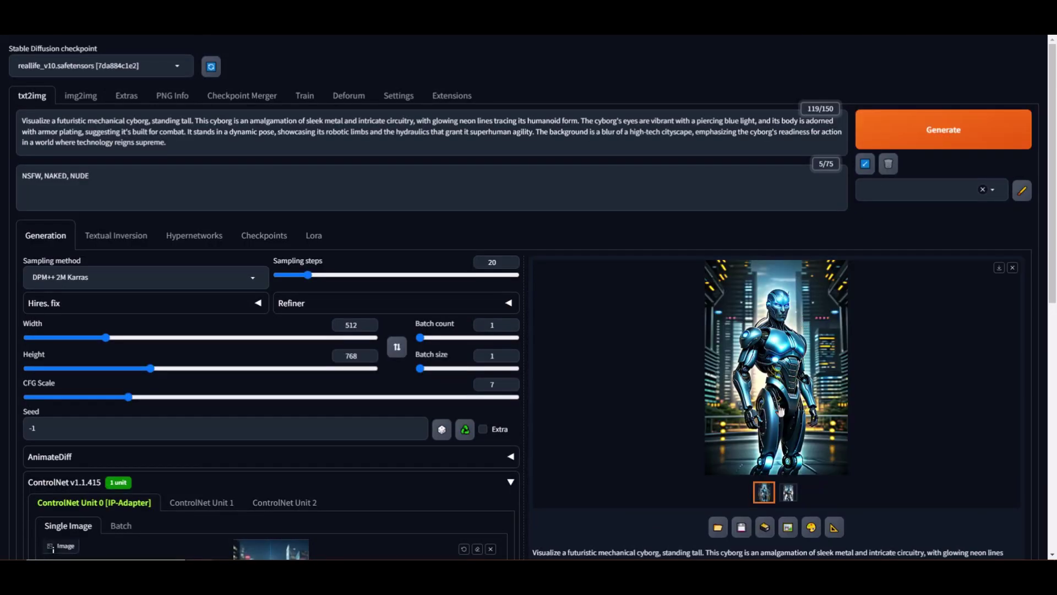
left_click(804, 322)
Compare the IP-Adapter result side by side with the original DALL-E cyborg image
key("alt+Tab")
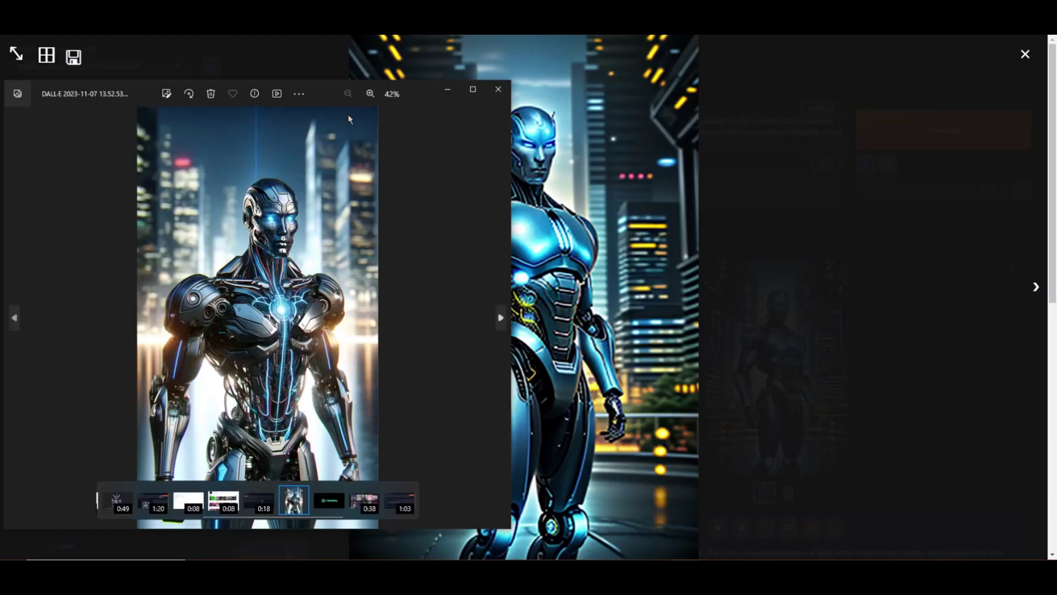
left_click_drag(348, 114, 204, 72)
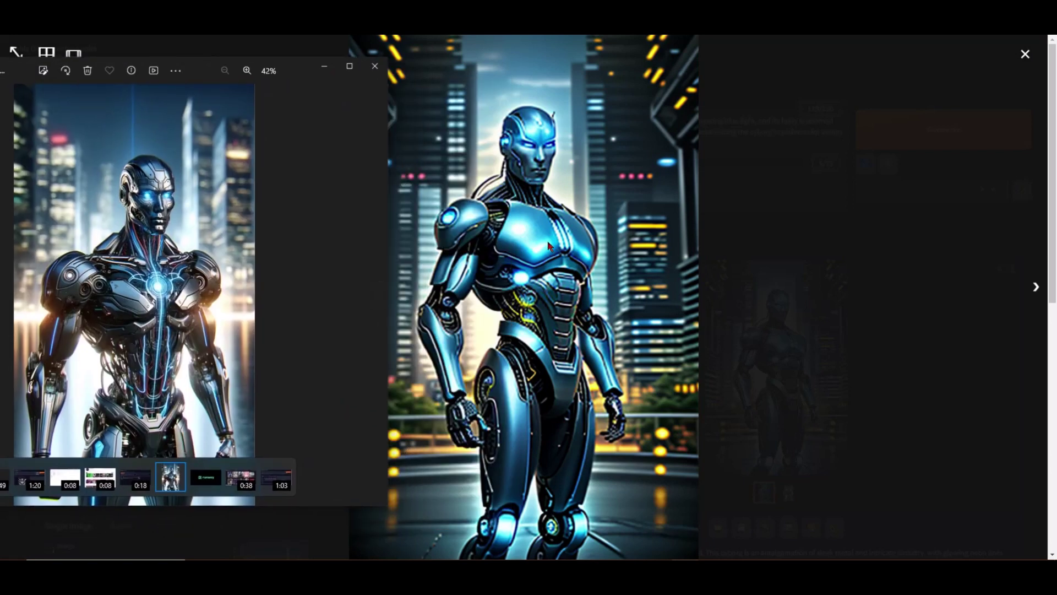
left_click(645, 338)
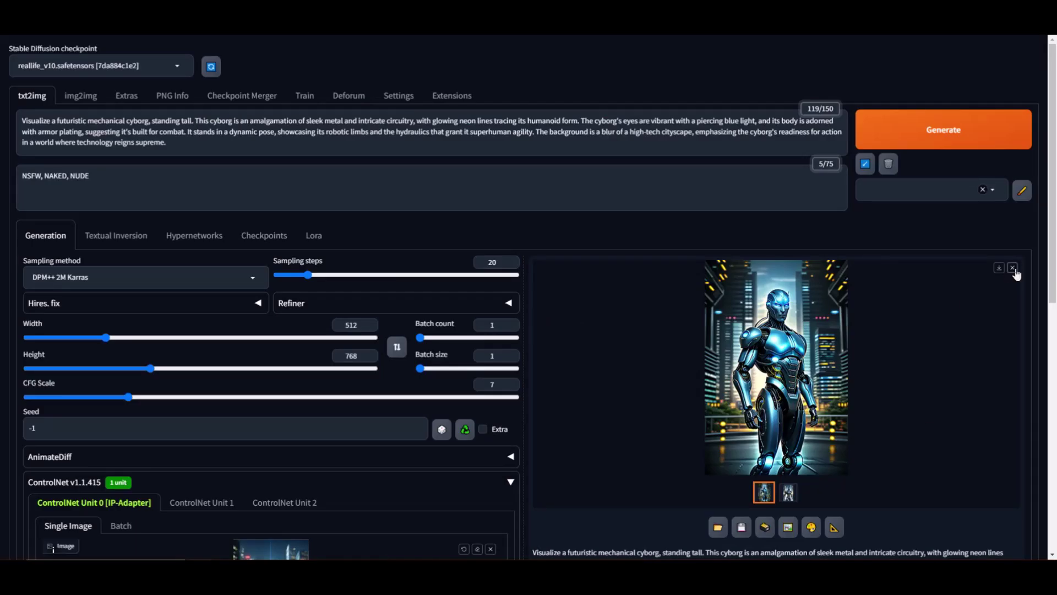
Check the ControlNet settings and send the generated cyborg image with its generation parameters to img2img
scroll(376, 491, "down", 3)
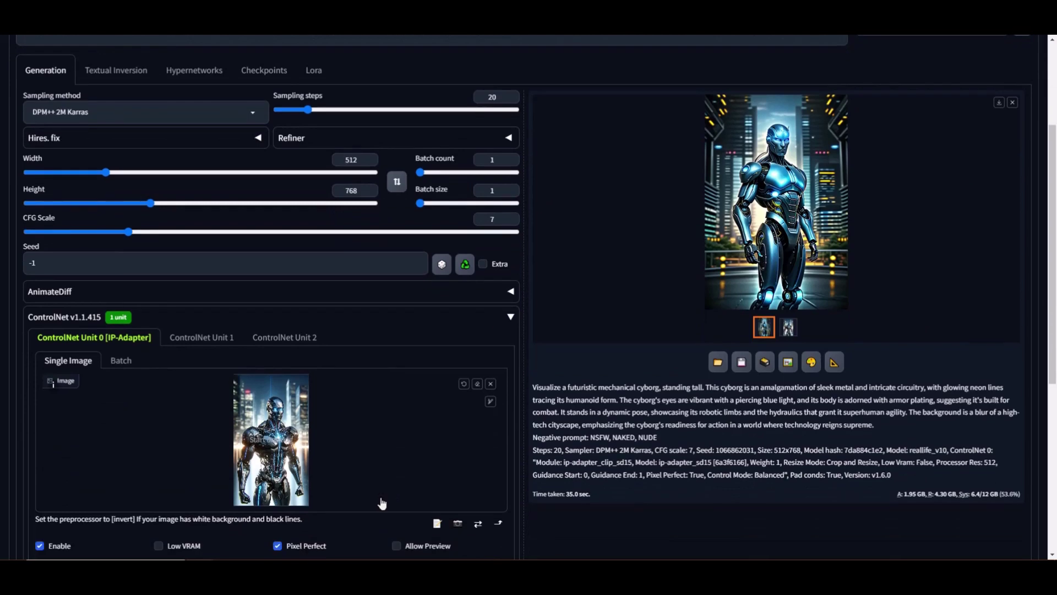
scroll(495, 413, "down", 6)
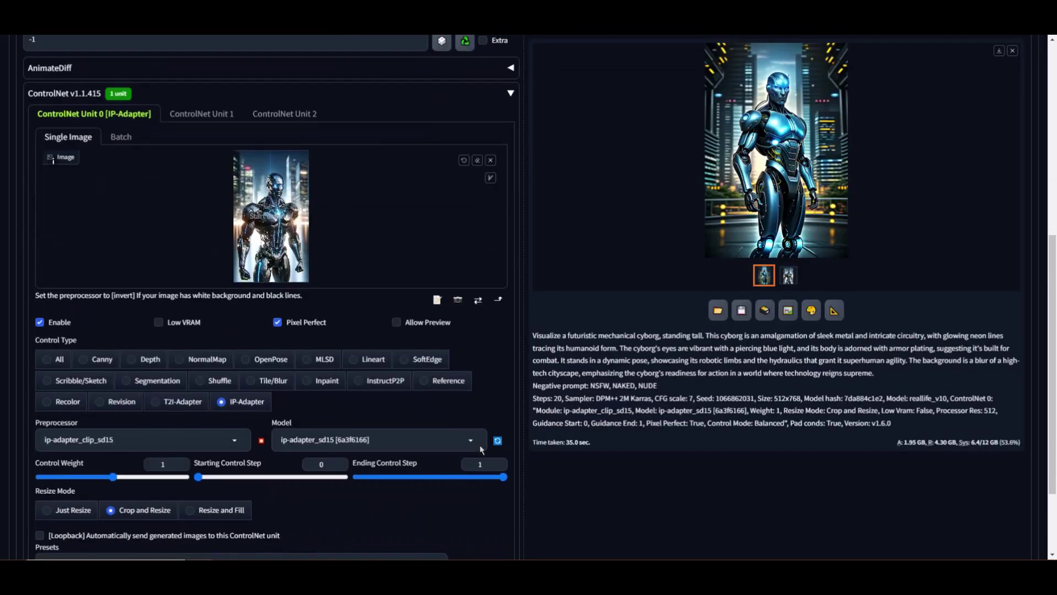
scroll(500, 490, "up", 4)
scroll(227, 350, "up", 5)
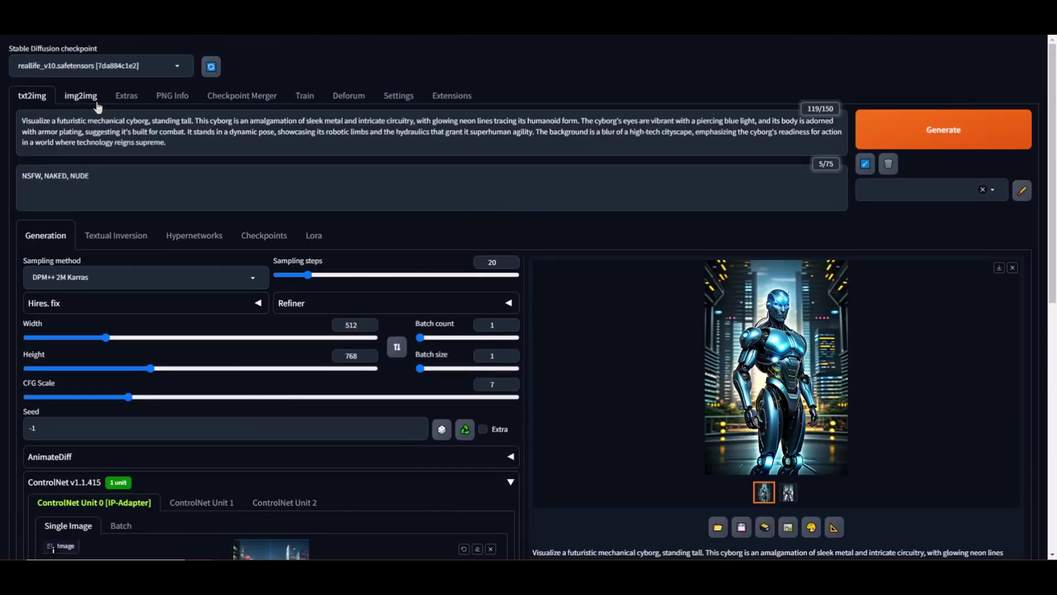
left_click(81, 96)
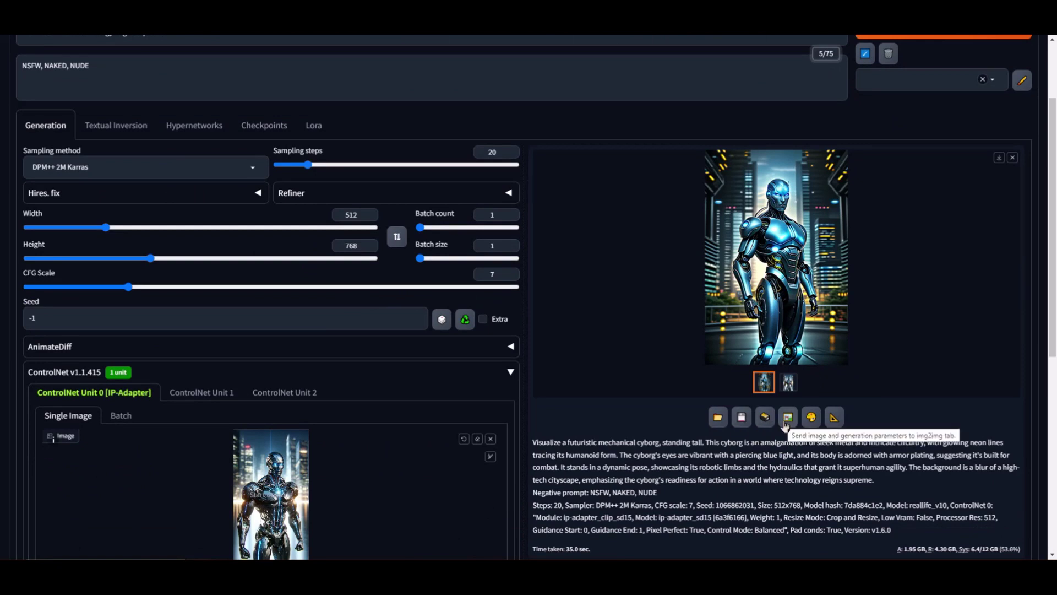
left_click(787, 423)
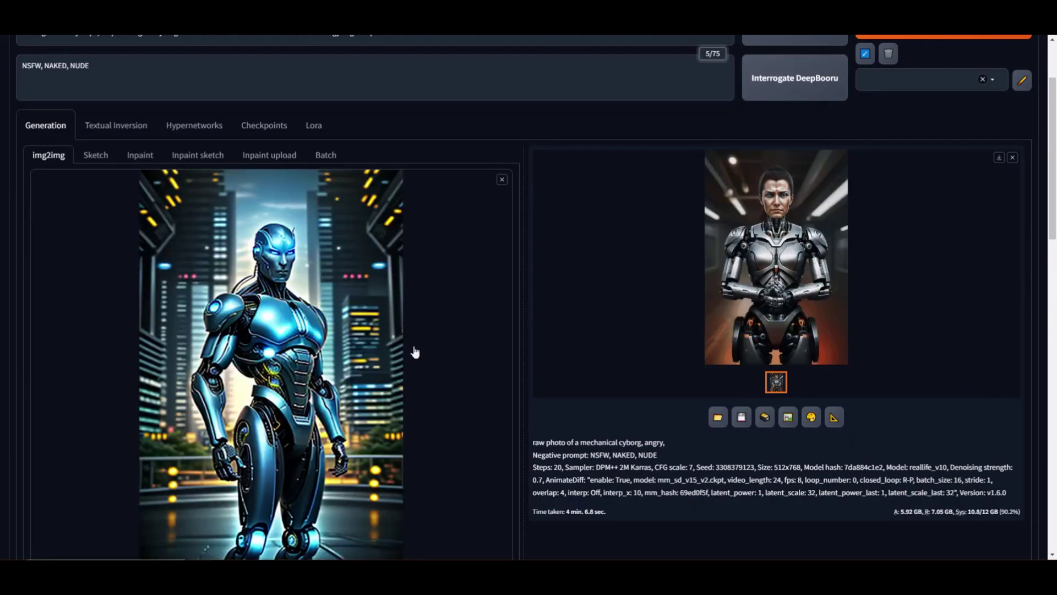
Replace the img2img source image with the DALL-E cyborg image and generate the AnimateDiff animation
scroll(487, 341, "down", 10)
scroll(474, 351, "up", 9)
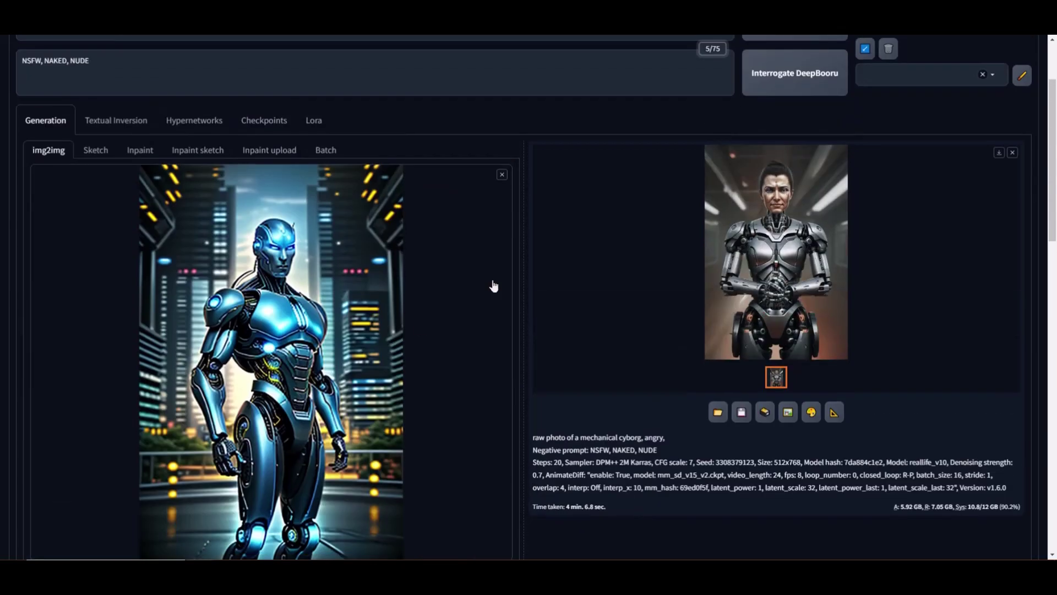
left_click(502, 181)
left_click_drag(502, 188, 149, 243)
scroll(579, 366, "down", 10)
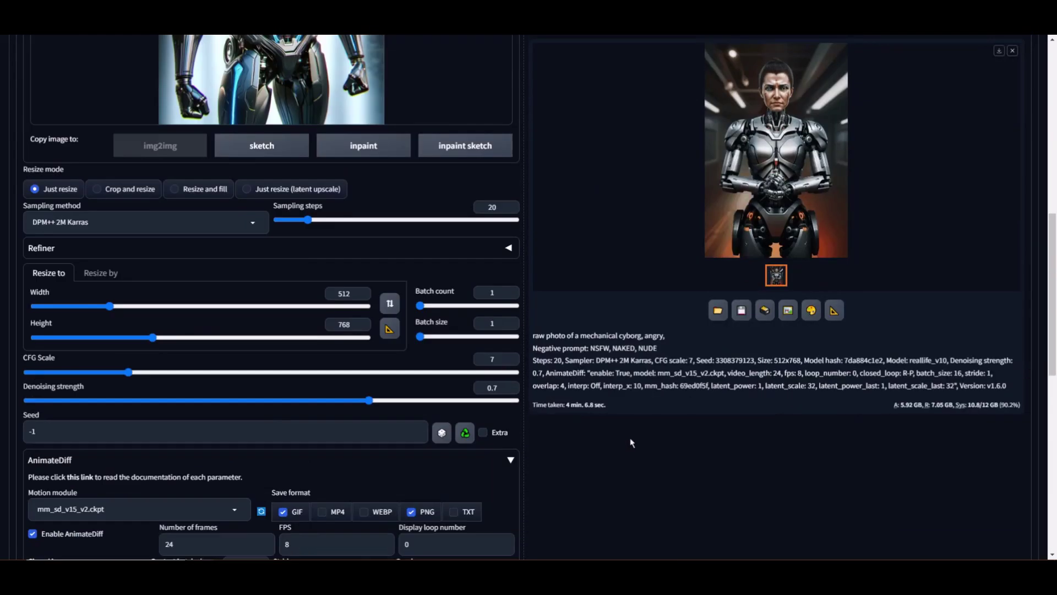
scroll(603, 449, "down", 4)
scroll(603, 449, "up", 10)
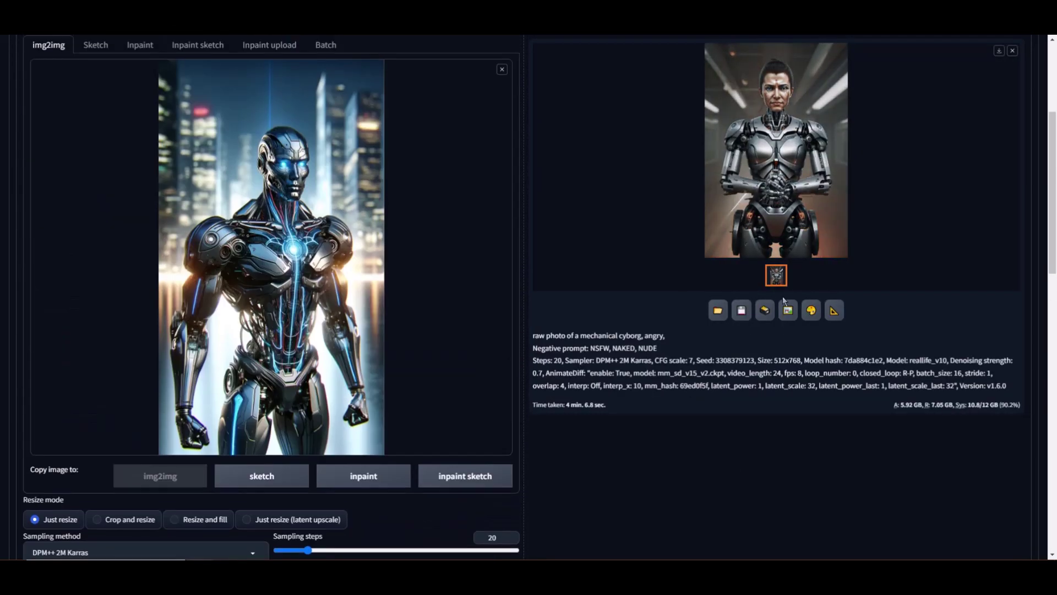
left_click(937, 132)
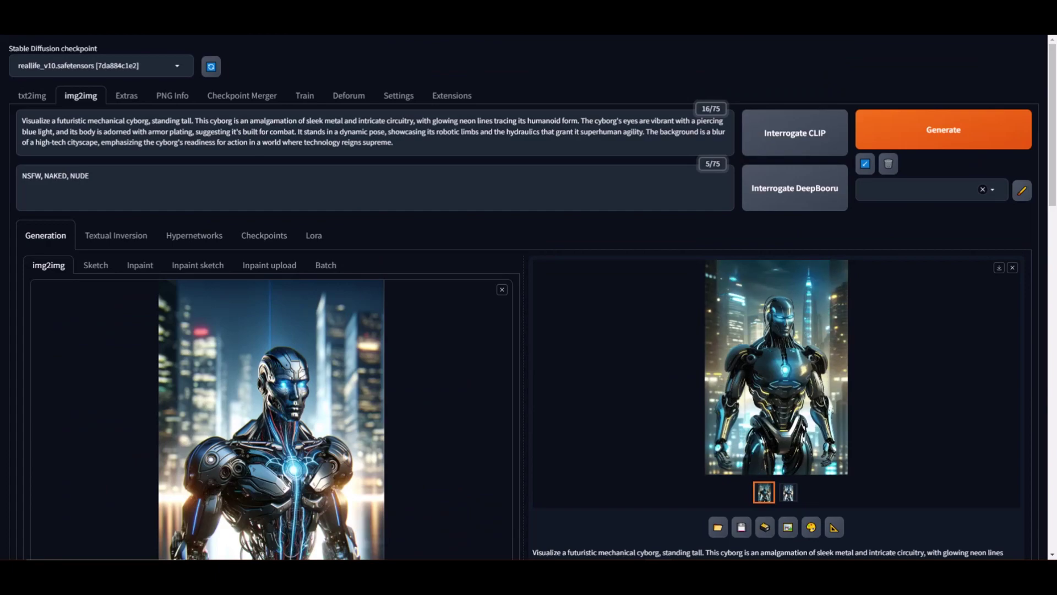
Compare the enlarged animation with the DALL-E original and examine the GIF's file details and generation parameters
left_click(719, 392)
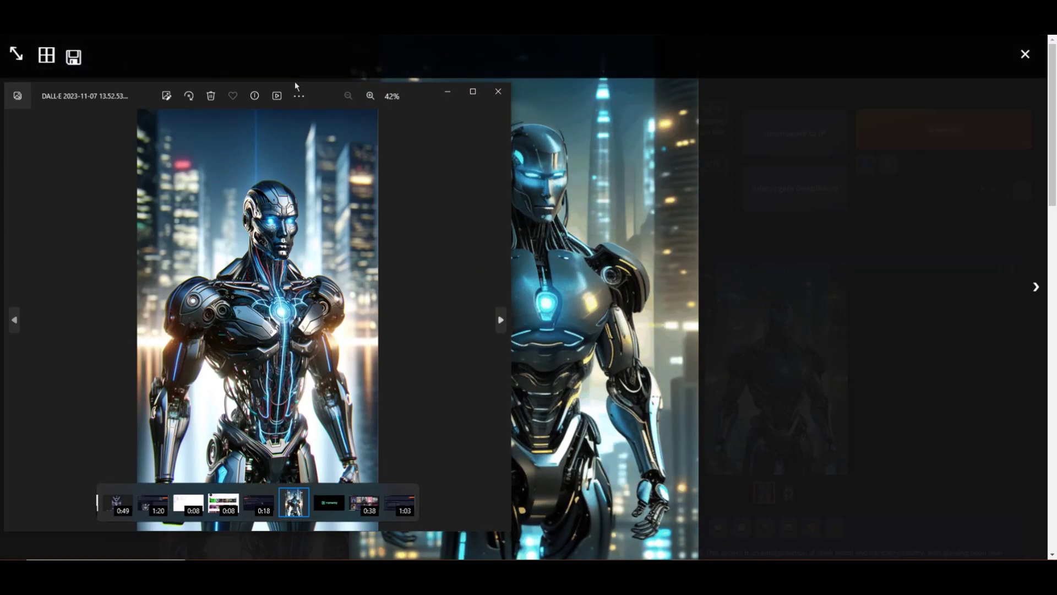
left_click_drag(335, 98, 216, 176)
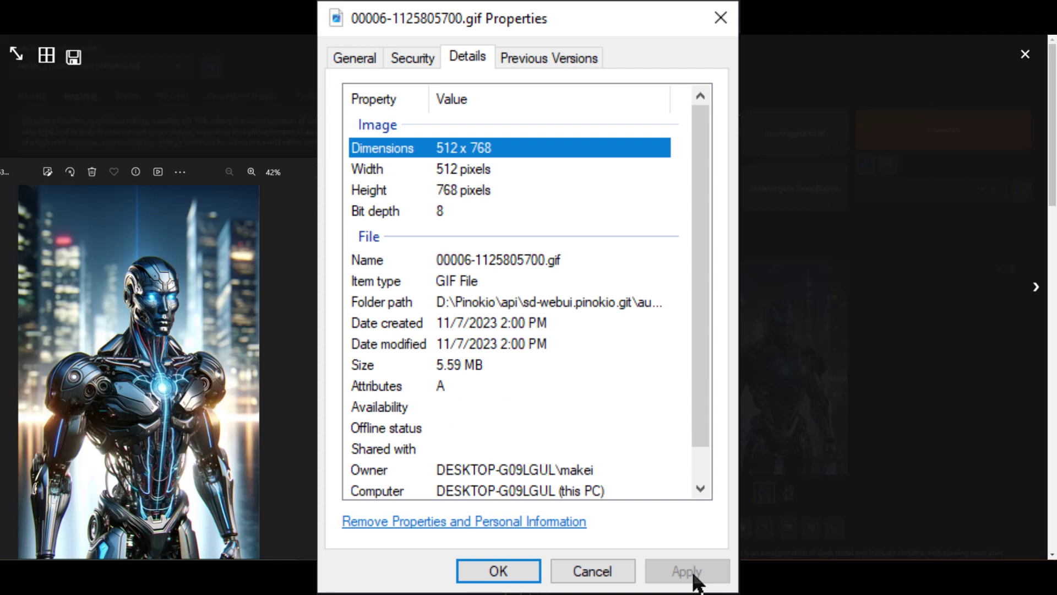
left_click(593, 571)
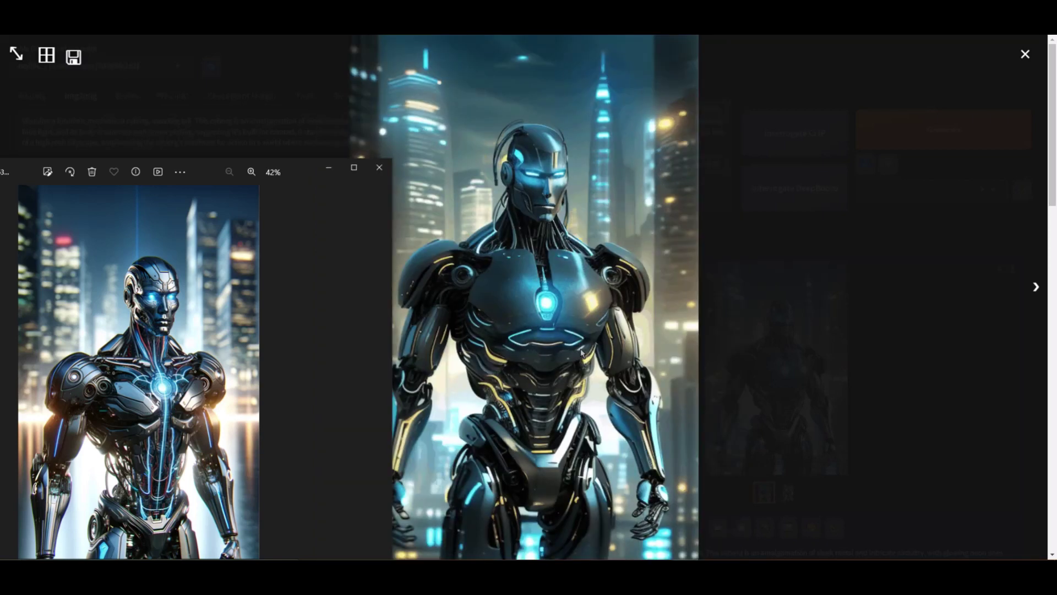
left_click(380, 163)
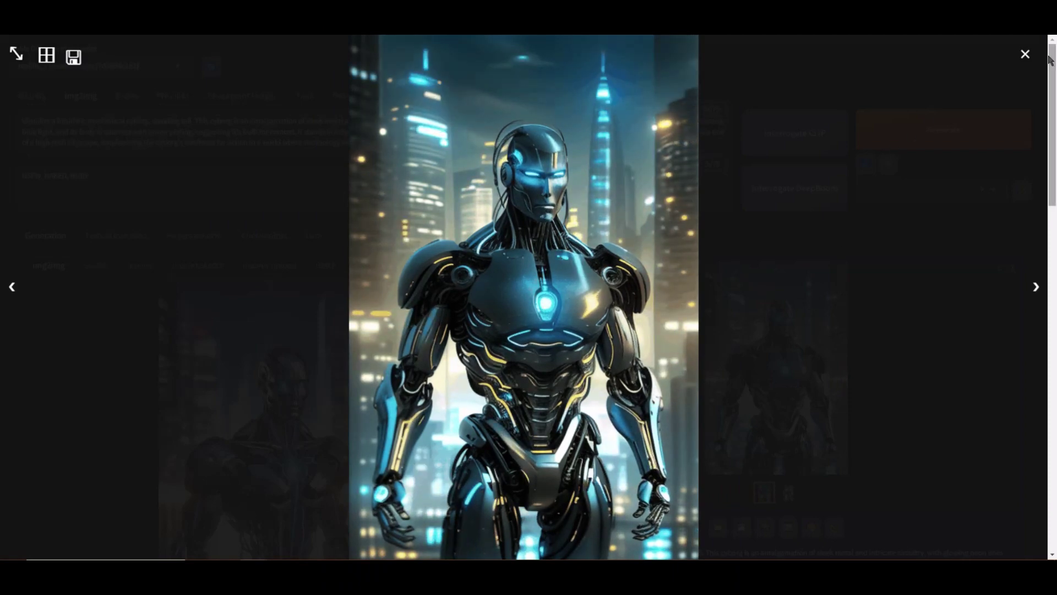
left_click(1028, 58)
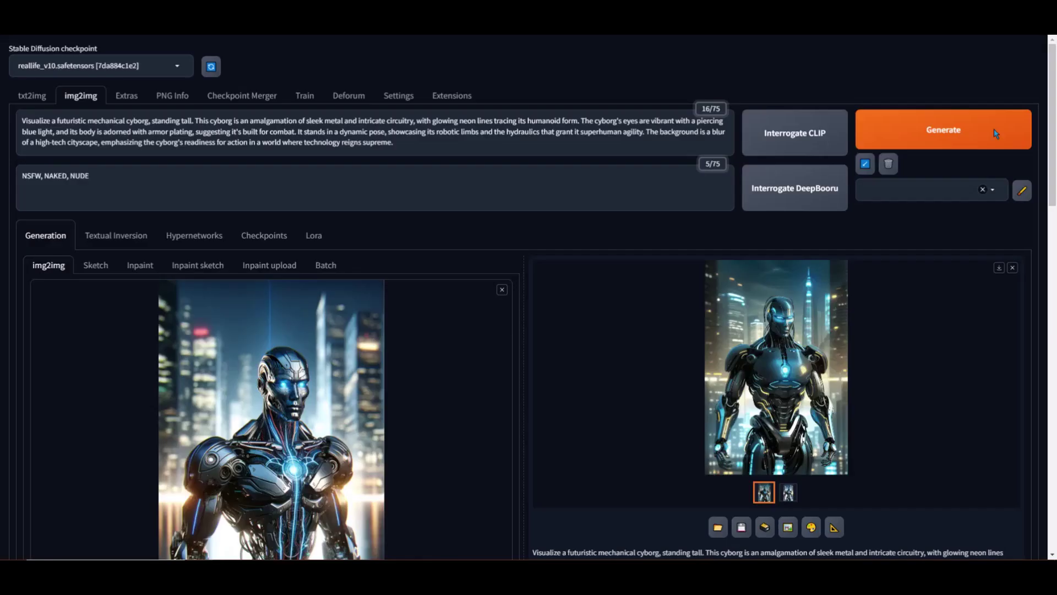
scroll(592, 414, "down", 2)
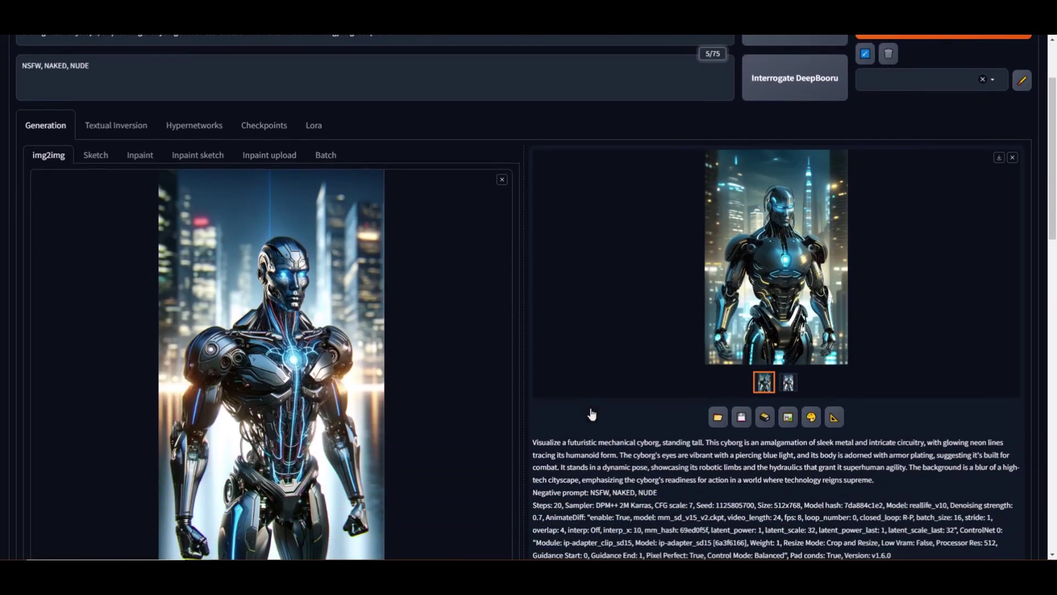
scroll(587, 412, "up", 3)
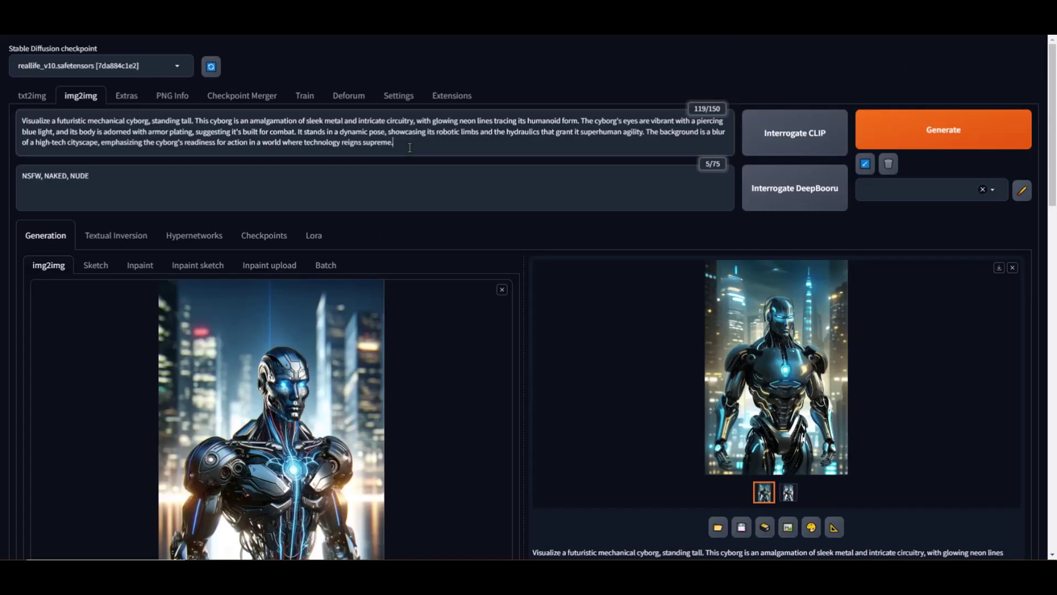
Add the frame lines "0: glowing eyes", "8: glowing chest" and "16: morph into UFO" to the prompt, and generate and view the animation
left_click(414, 147)
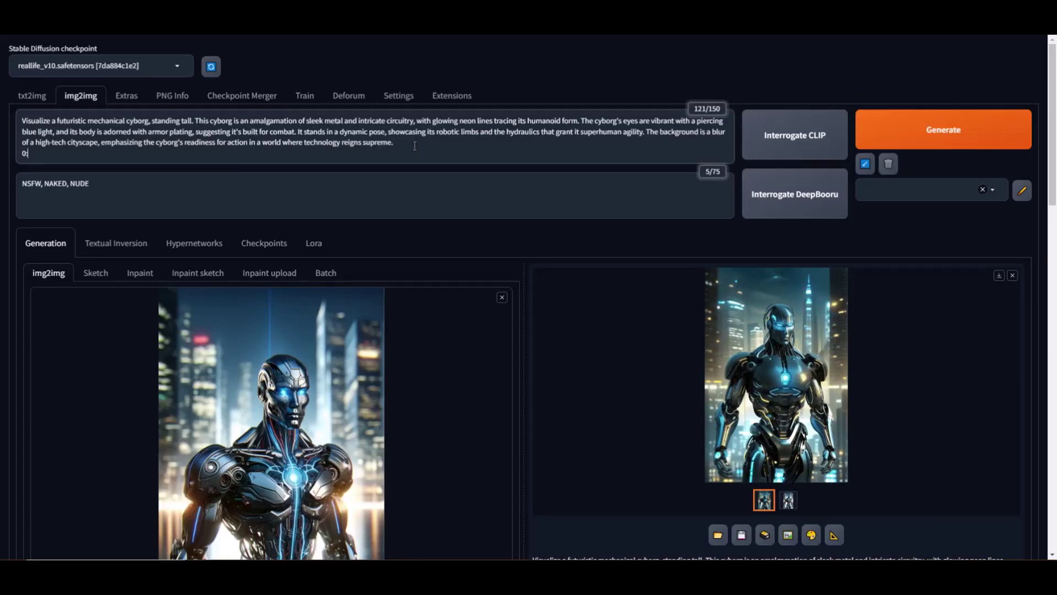
key("Return")
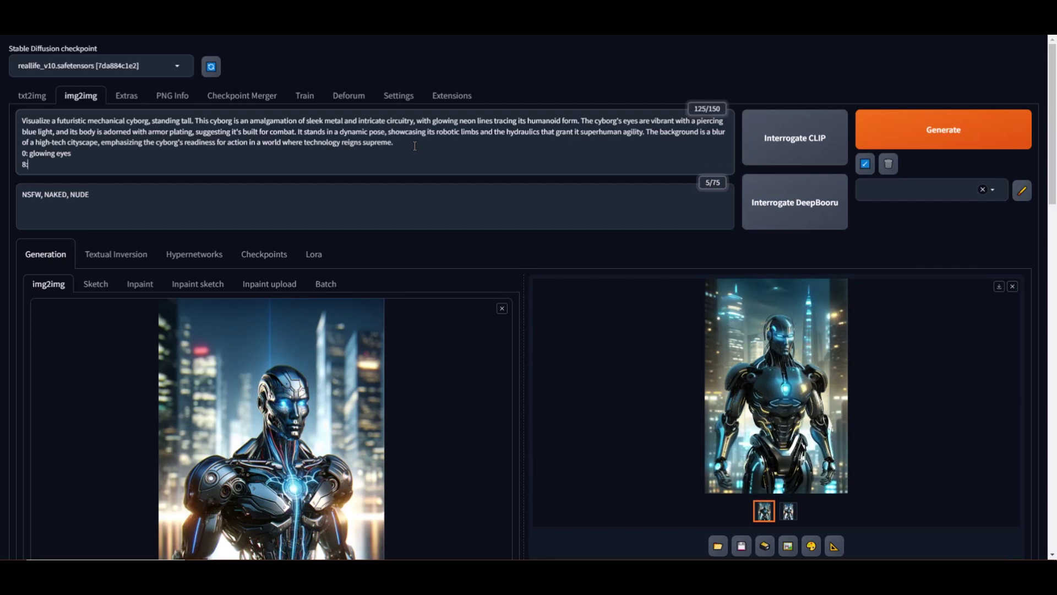
type("8: glowing chest")
key("Return")
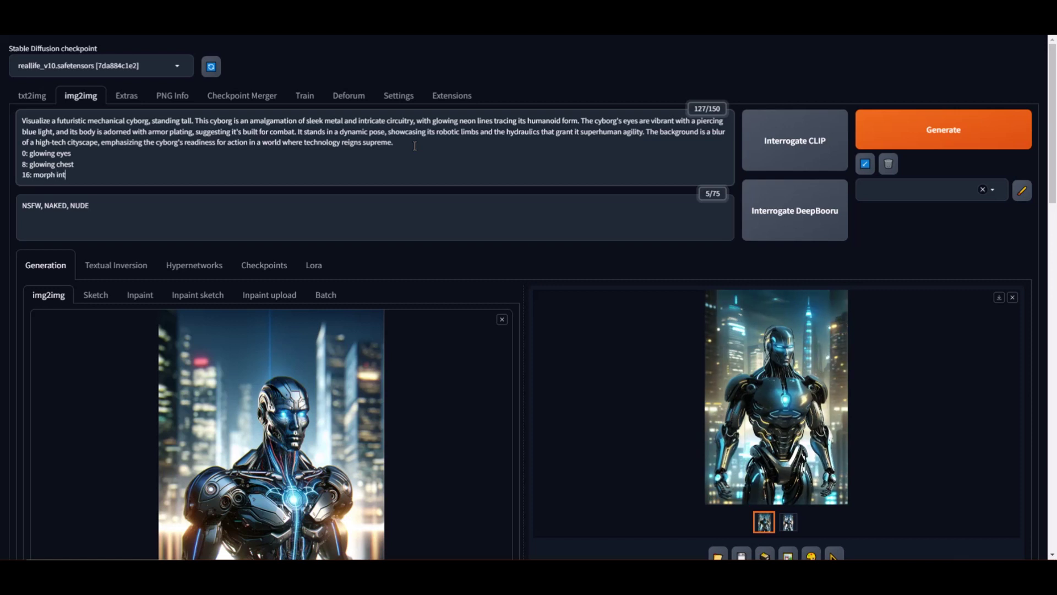
left_click(944, 134)
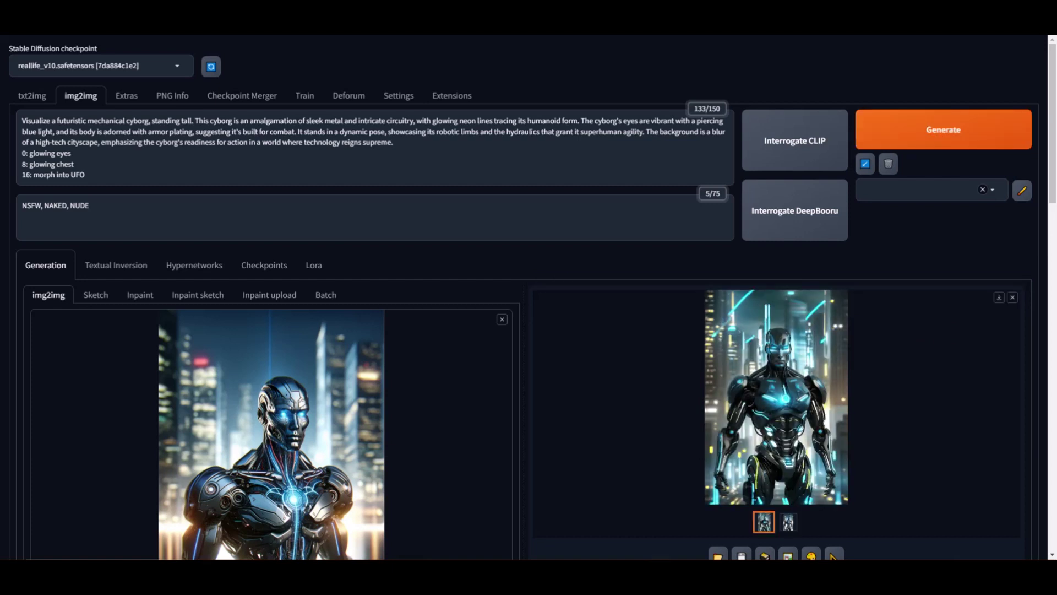
left_click(799, 403)
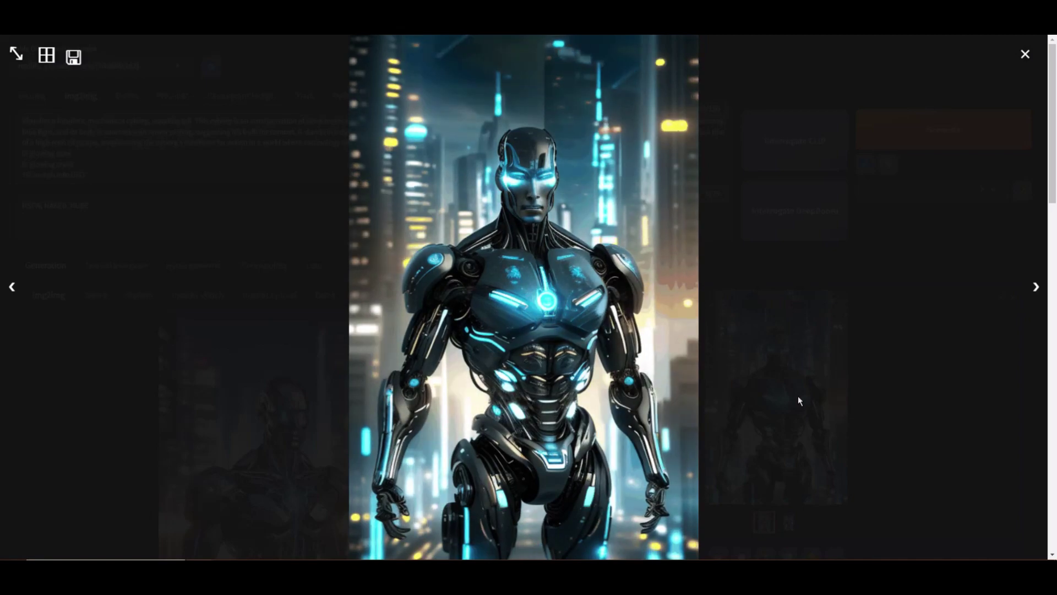
left_click(799, 395)
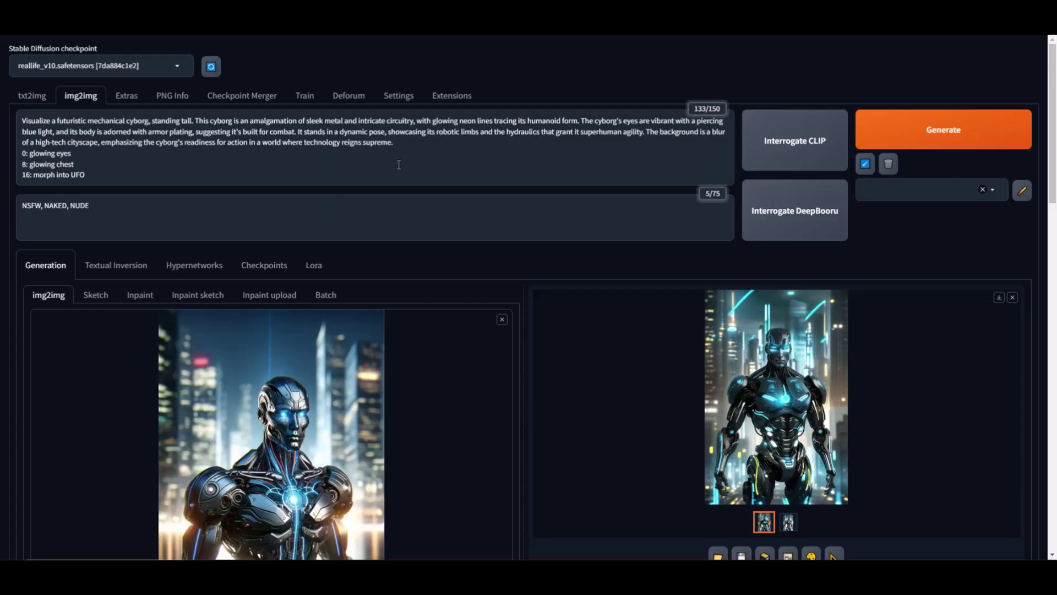
Regenerate the animation with only the three frame lines in the prompt and compare it with the previous GIF
left_click_drag(399, 175, 3, 119)
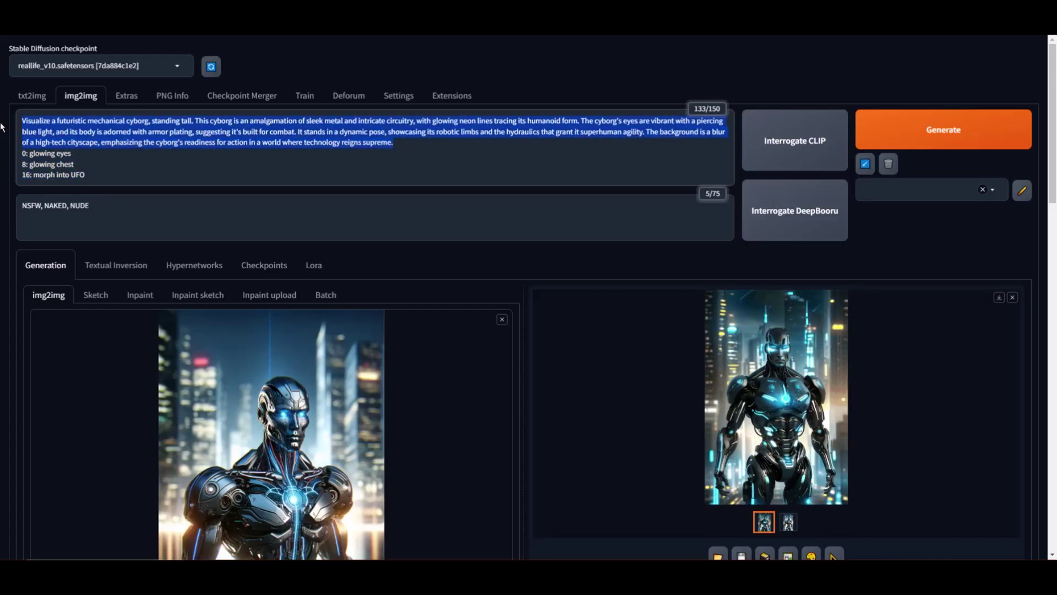
key("BackSpace")
key("ctrl+Return")
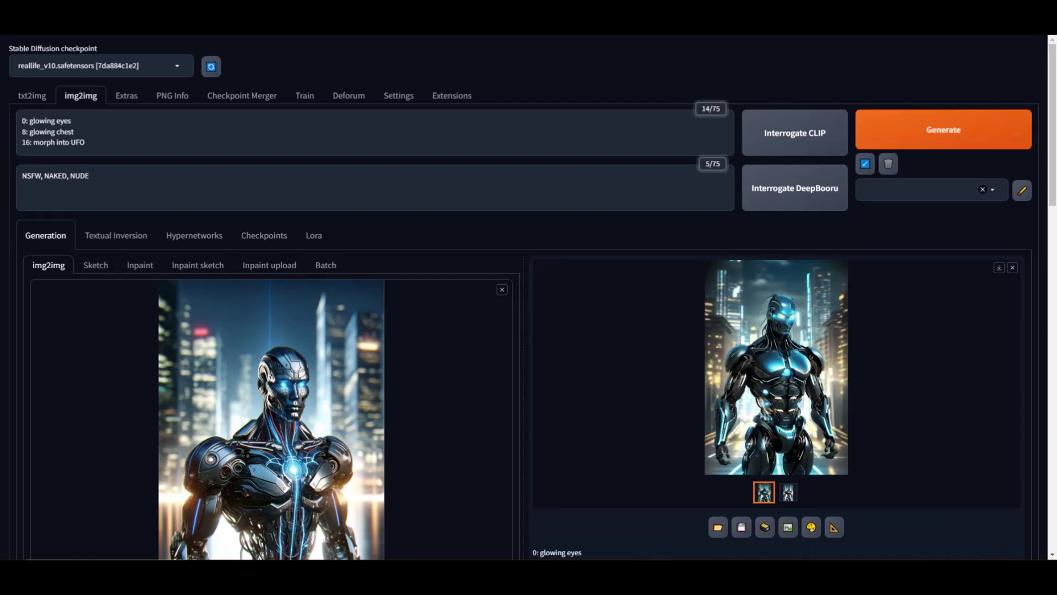
left_click(796, 361)
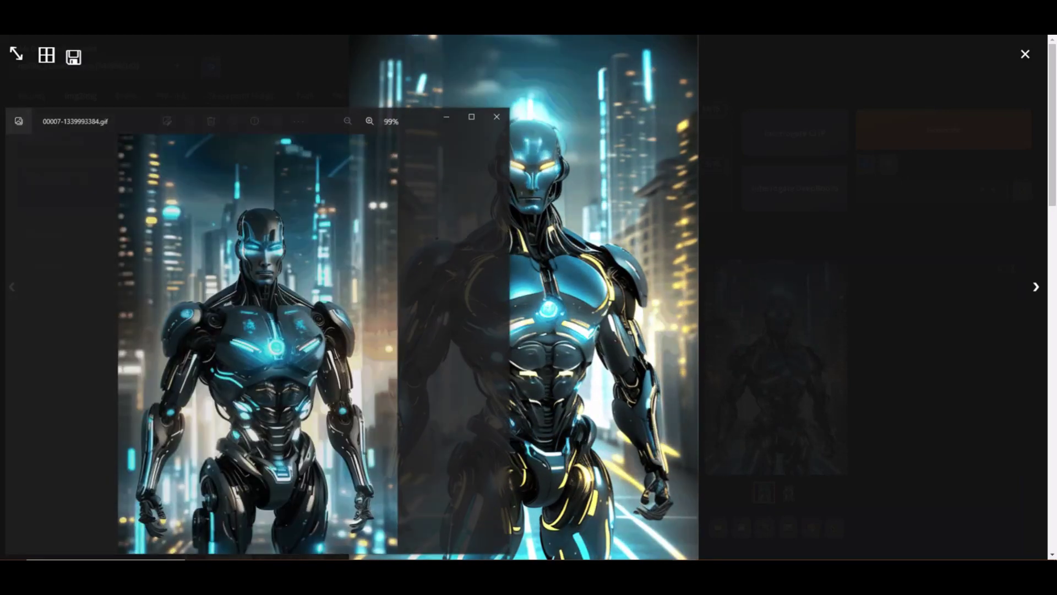
left_click_drag(431, 123, 291, 106)
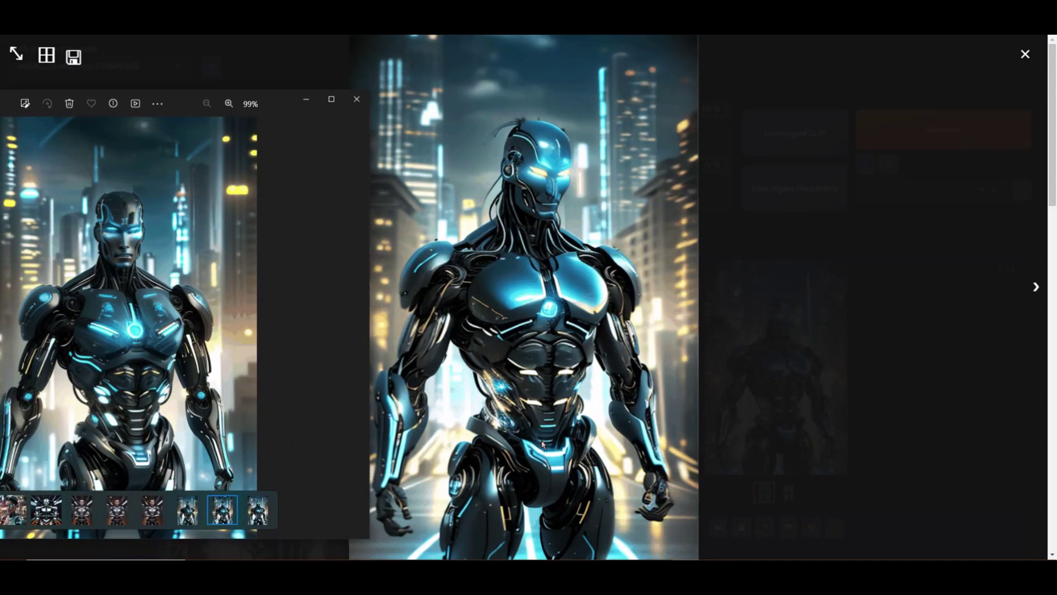
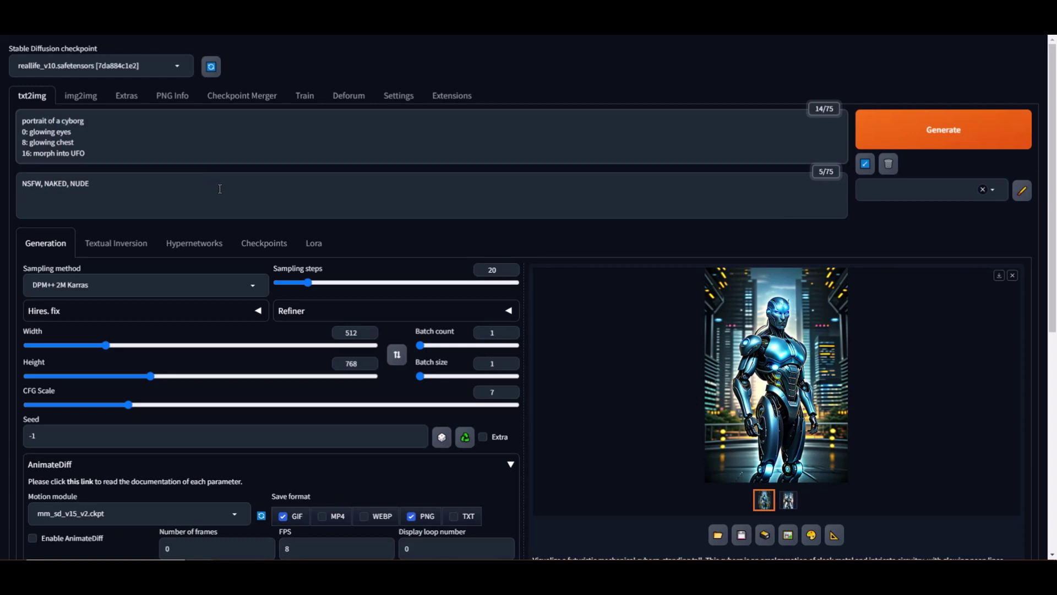
Enable AnimateDiff with 24 frames in txt2img and generate the "portrait of a cyborg" prompt with its three frame lines
scroll(174, 312, "down", 4)
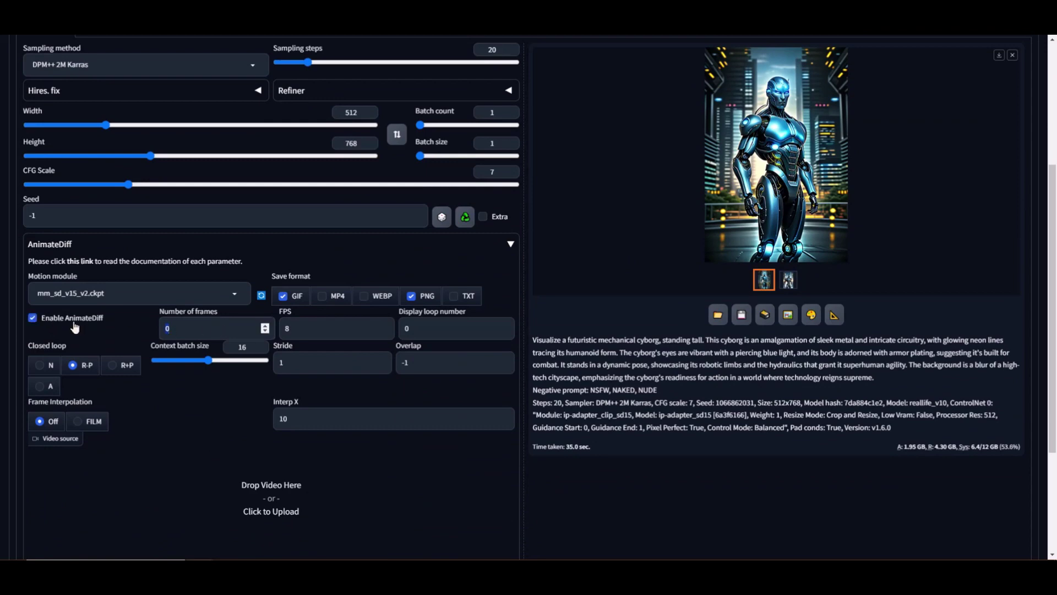
scroll(513, 360, "up", 4)
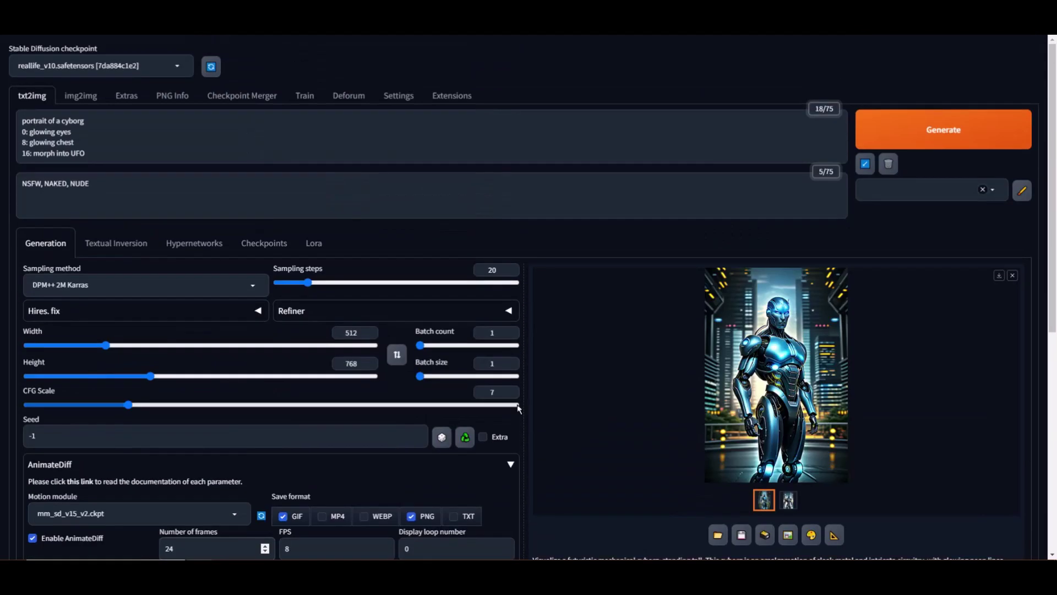
left_click(938, 144)
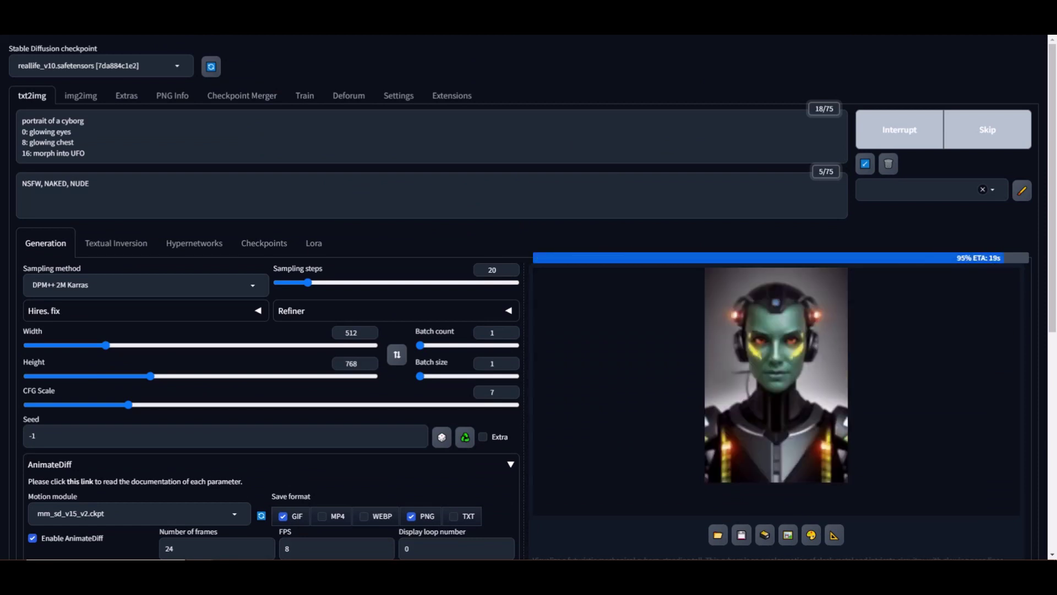
Move the heading prompt into the first frame line so it reads "0: portrait of a cyborg with glowing eyes"
left_click_drag(85, 121, 1, 125)
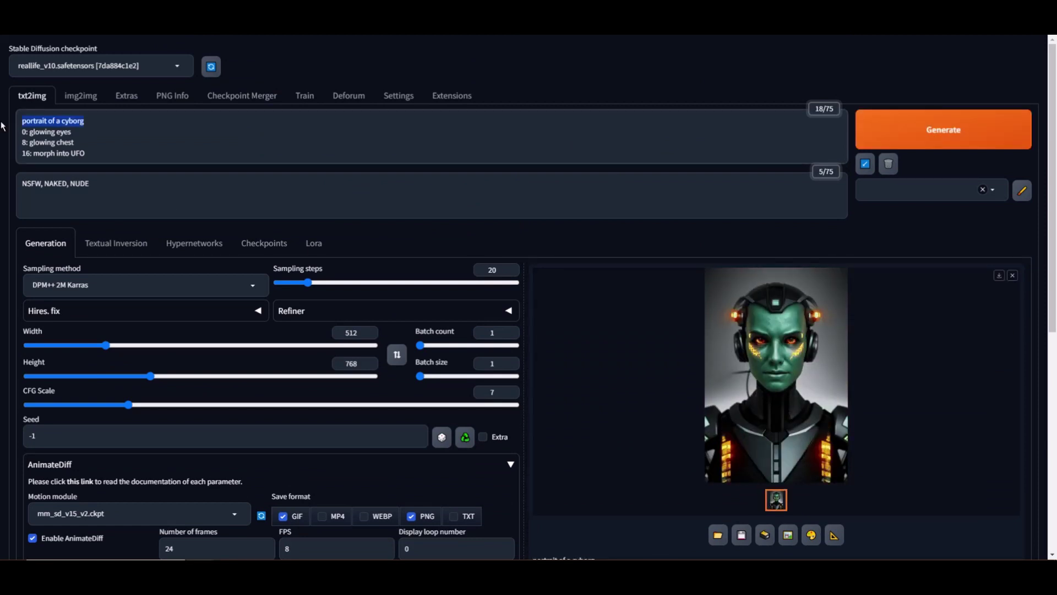
key("ctrl+x")
key("Delete")
key("Right")
key("Right")
key("Right")
key("ctrl+v")
type("with")
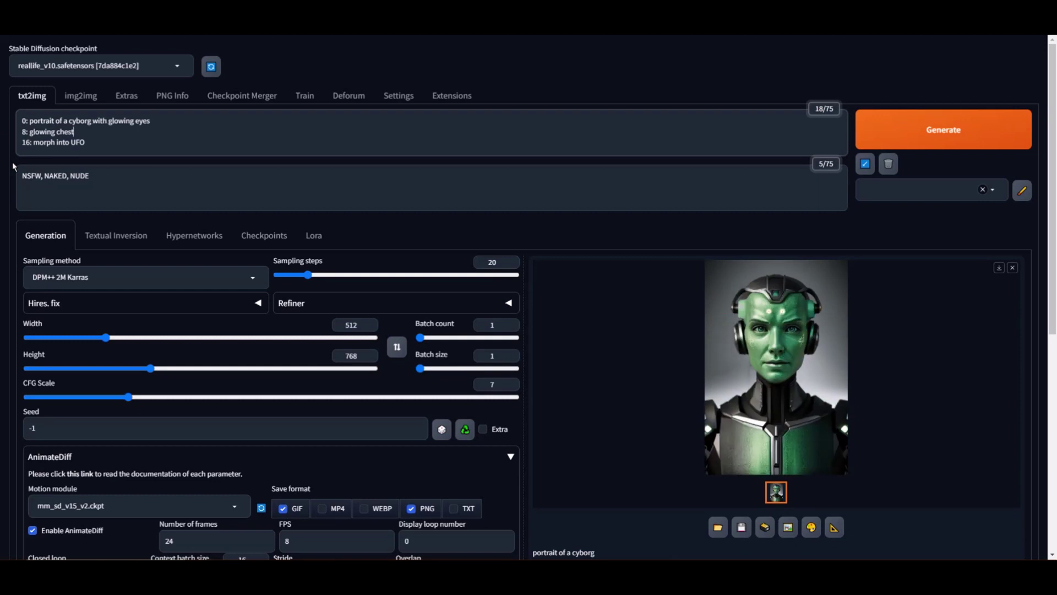
Extend the second frame line to read "8: portrait of a cyborg with glowing chest"
key("Home")
key("Right")
key("Right")
key("Right")
key("ctrl+v")
type("with")
Change the third frame line to "16: portrait of a cyborg morphing into UFO" and generate the animation
key("Down")
key("Home")
key("Right")
key("Right")
key("Right")
key("Right")
key("ctrl+v")
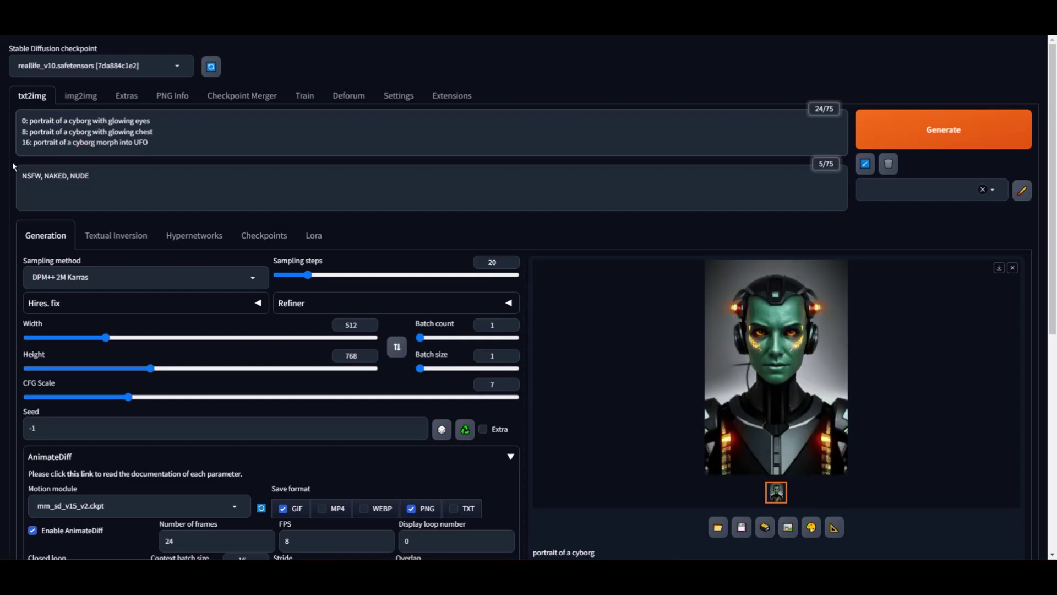
key("Right")
key("Right")
key("Right")
key("Right")
key("Right")
type("ing")
key("ctrl+Return")
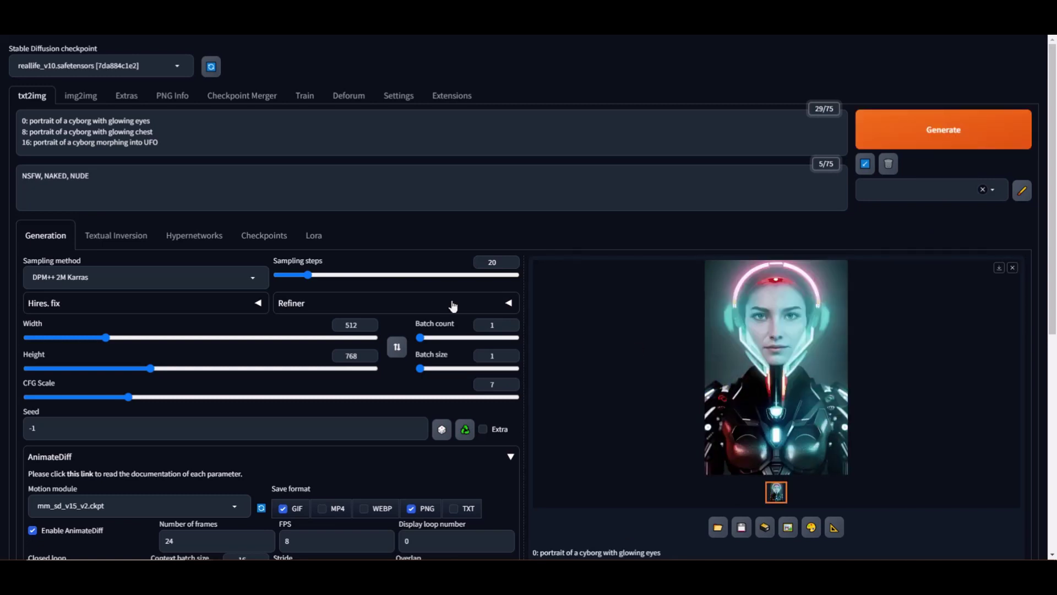
Set AnimateDiff's number of frames to 48 and generate the cyborg animation
scroll(186, 347, "down", 4)
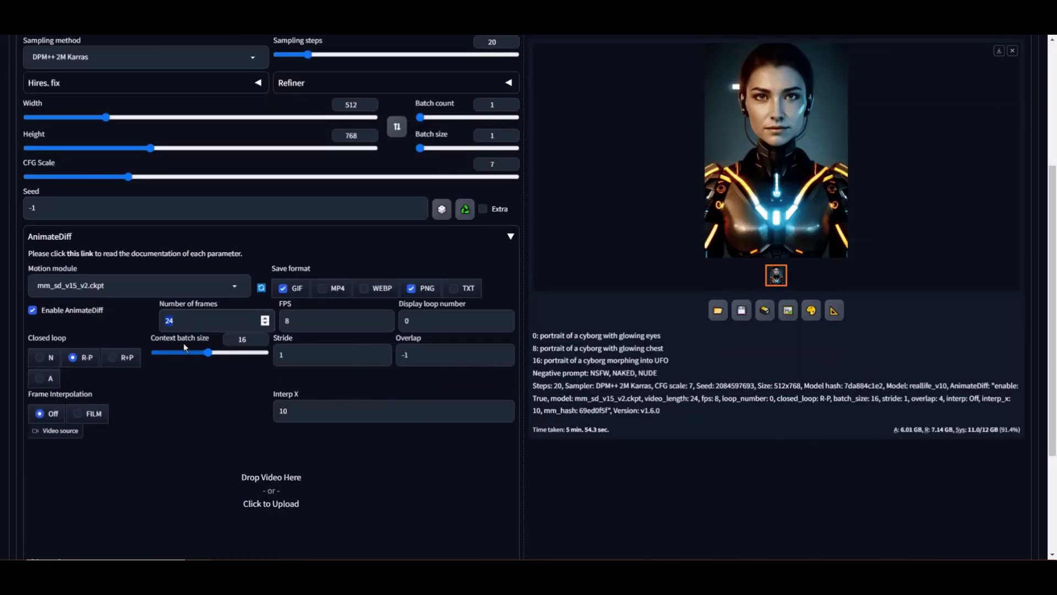
type("8")
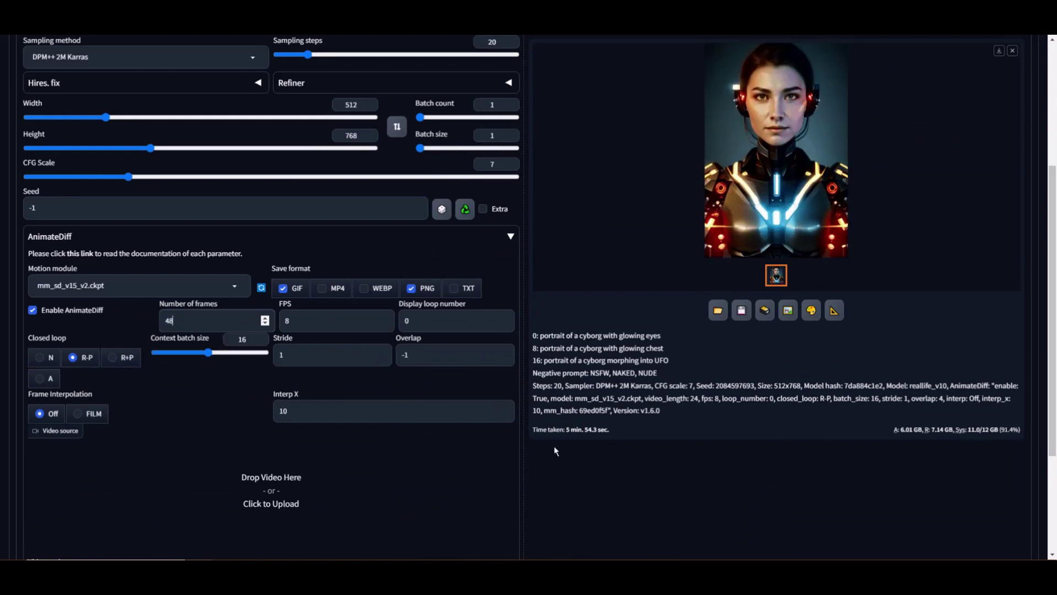
scroll(643, 451, "up", 2)
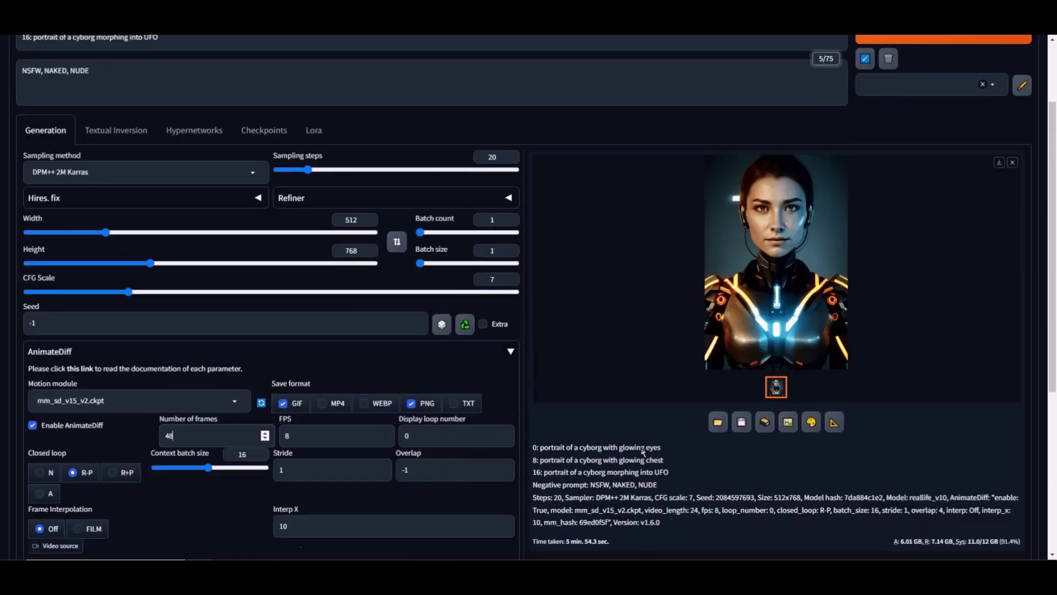
scroll(643, 452, "up", 2)
left_click(971, 141)
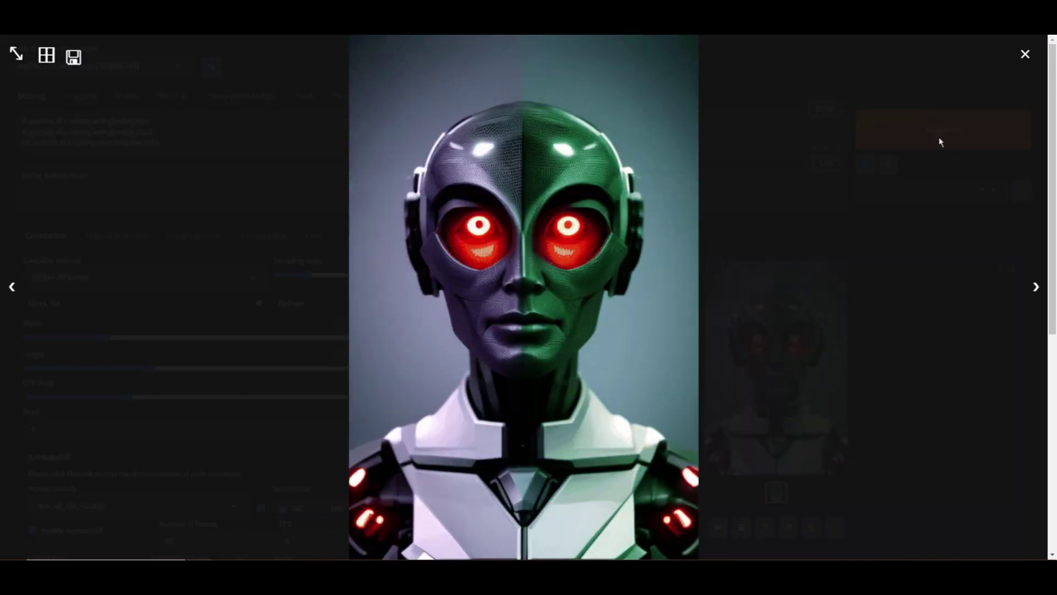
Close the enlarged 48-frame animation and review its generation parameters
left_click(1025, 55)
scroll(595, 472, "down", 3)
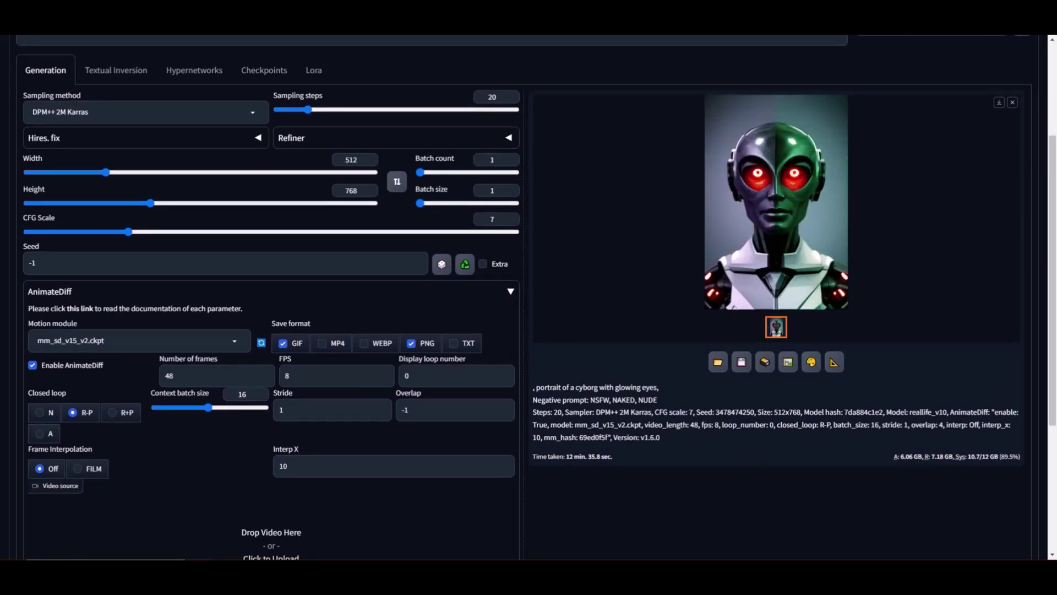
scroll(528, 297, "up", 3)
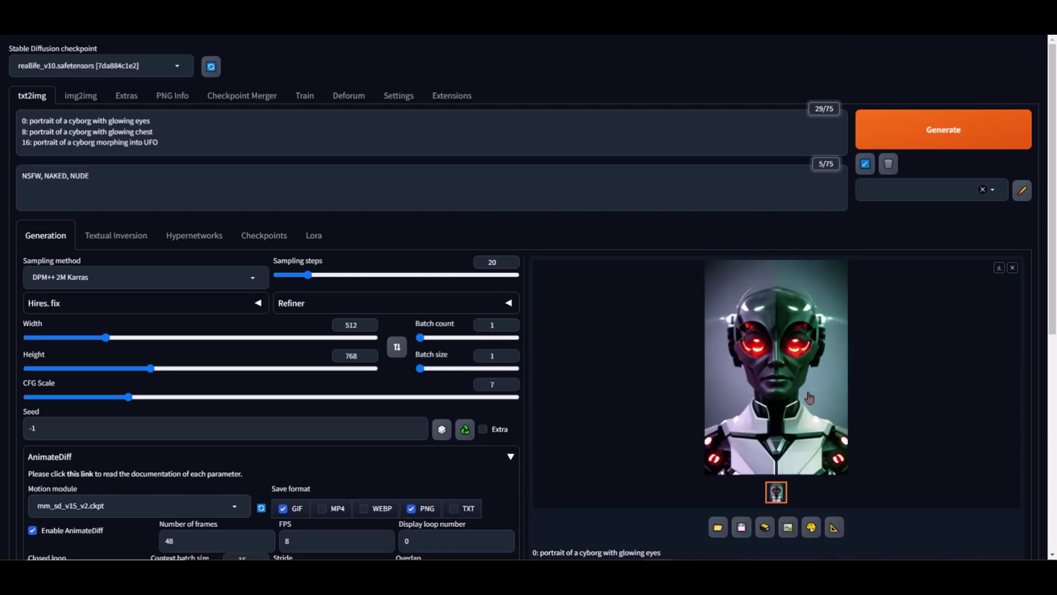